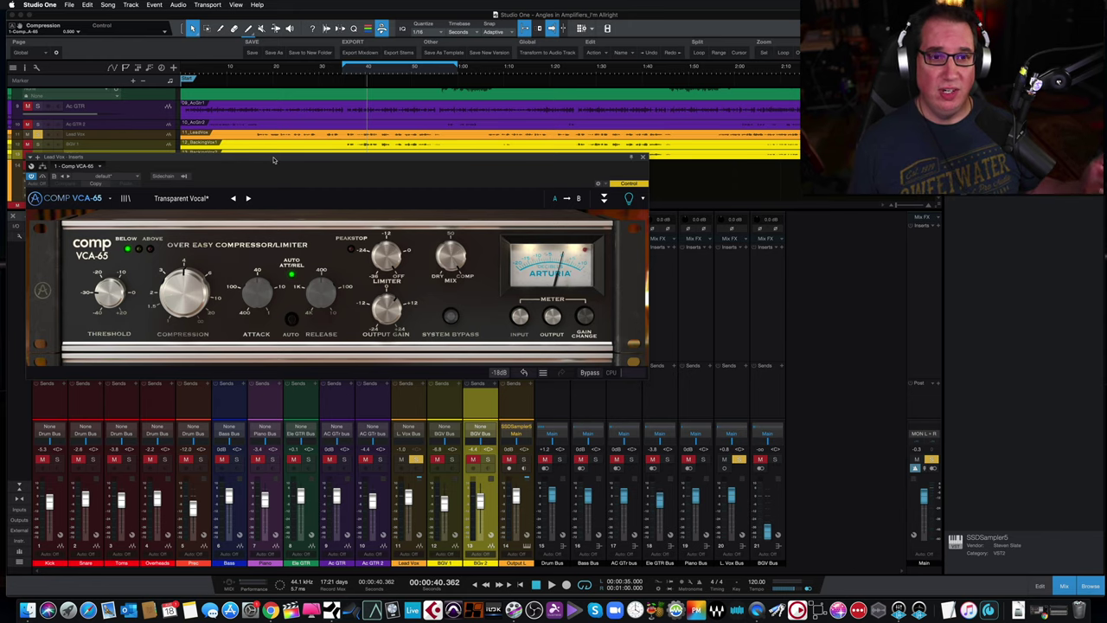
Reposition the compressor window and try 160% interface size before returning to 120%
left_click_drag(271, 160, 271, 152)
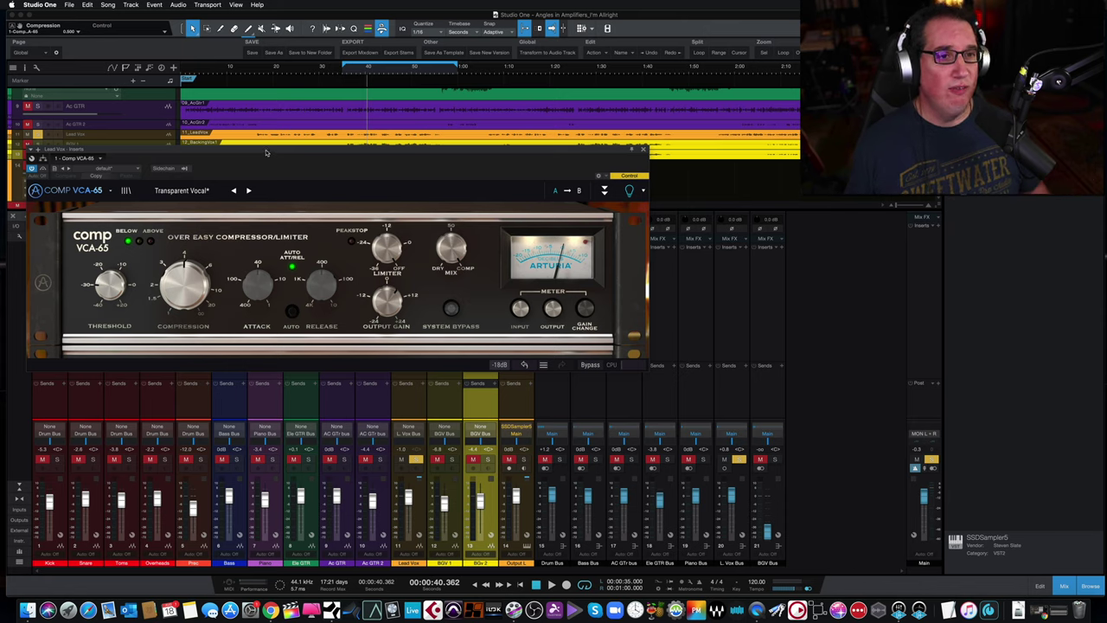
left_click_drag(266, 153, 266, 155)
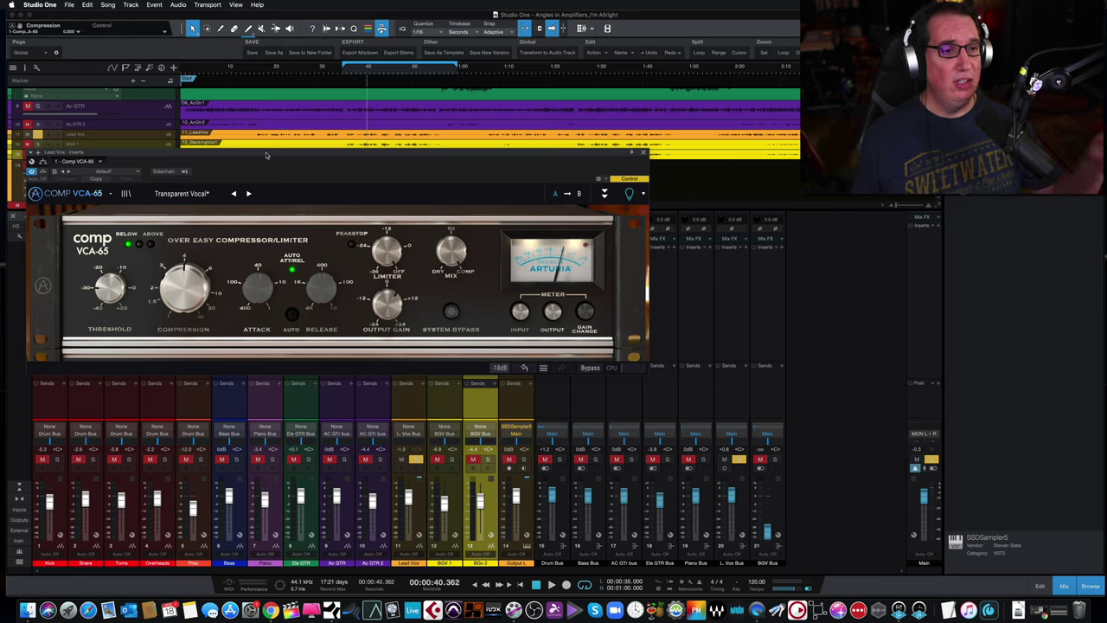
mouse_move(265, 156)
left_mouse_down()
mouse_move(264, 146)
mouse_move(265, 155)
left_mouse_up()
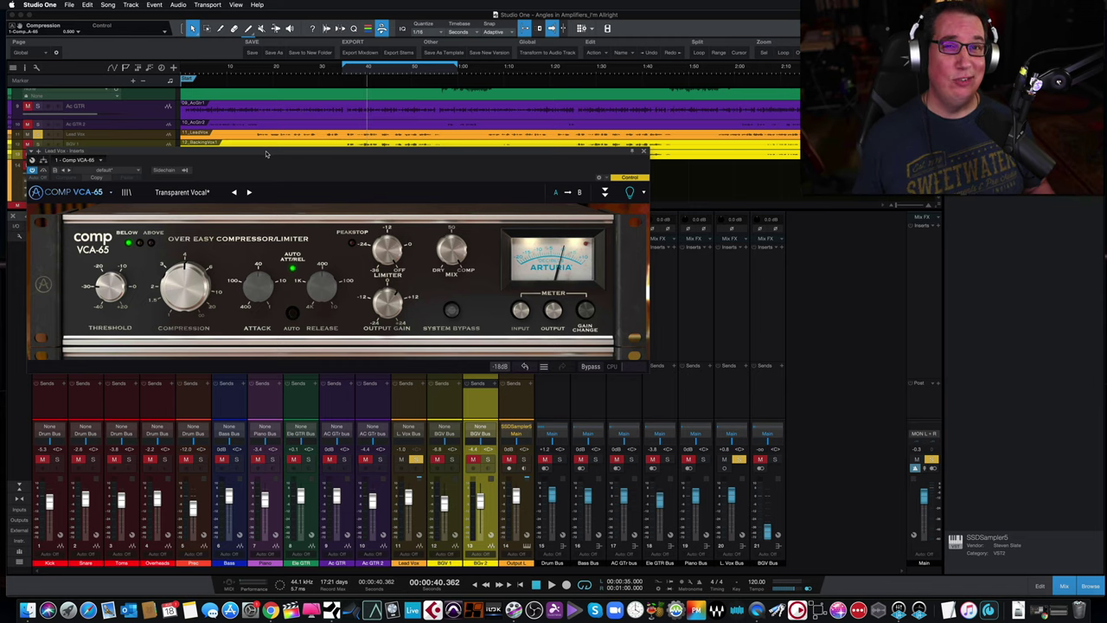
left_click_drag(266, 154, 268, 148)
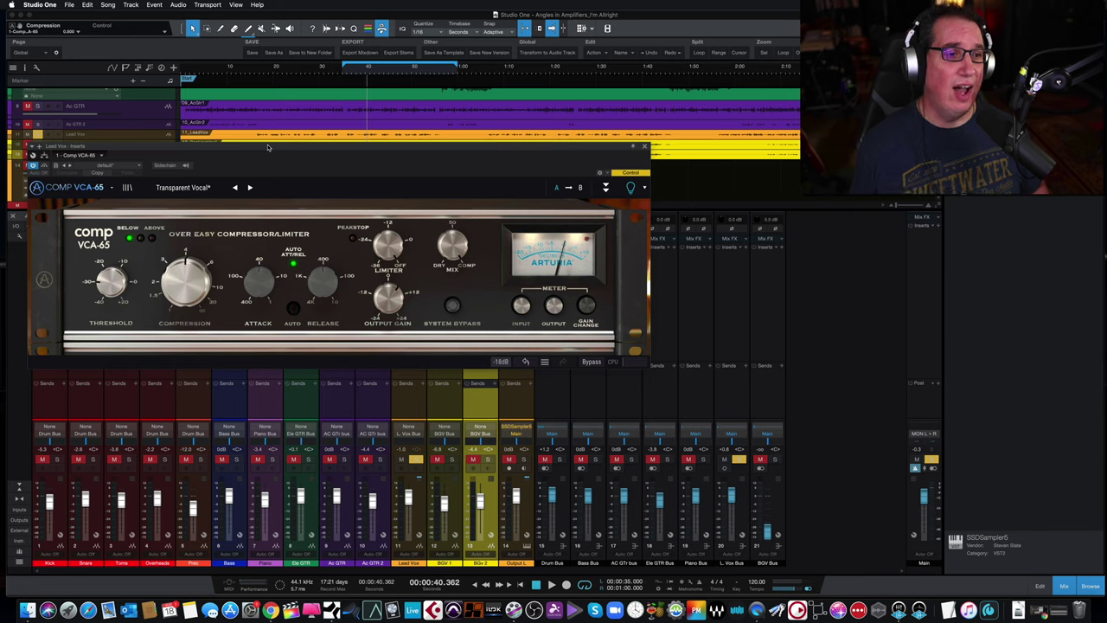
left_click(78, 188)
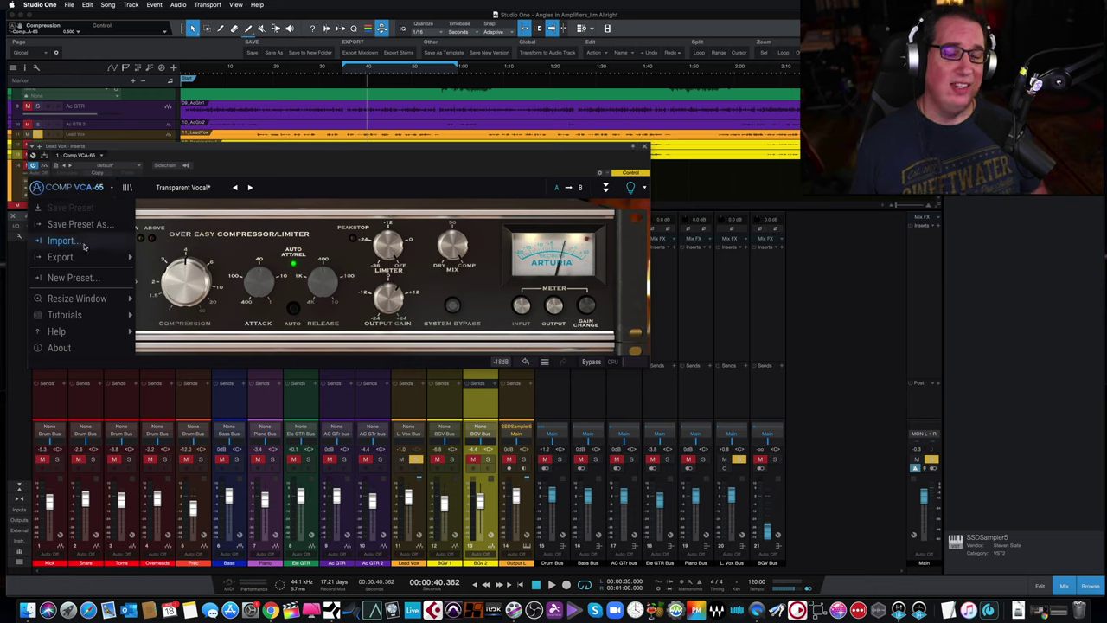
mouse_move(92, 301)
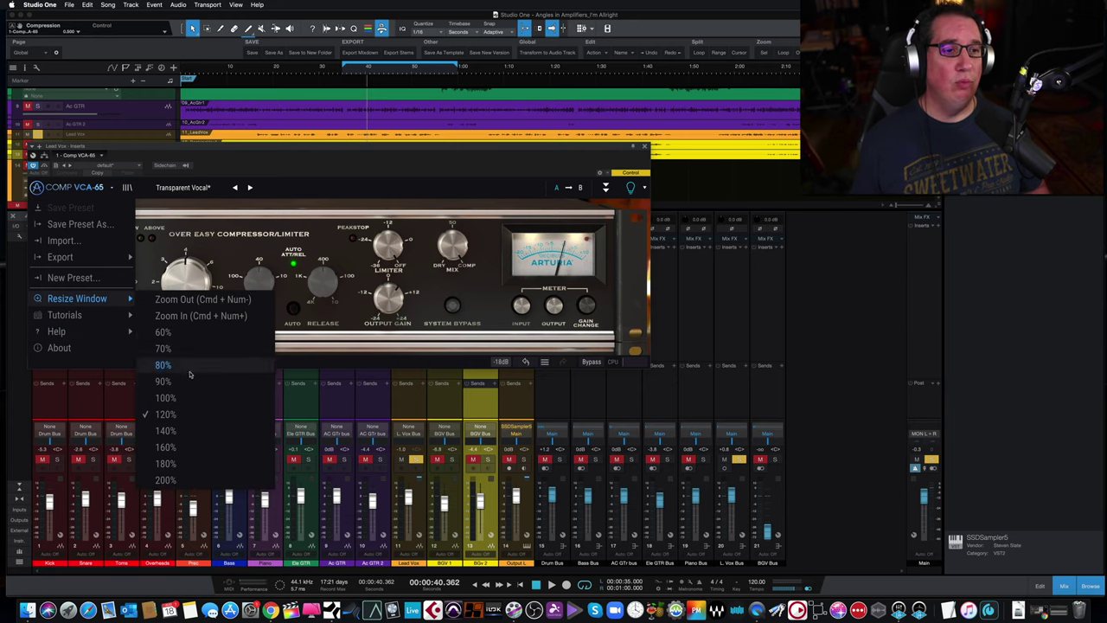
left_click(168, 445)
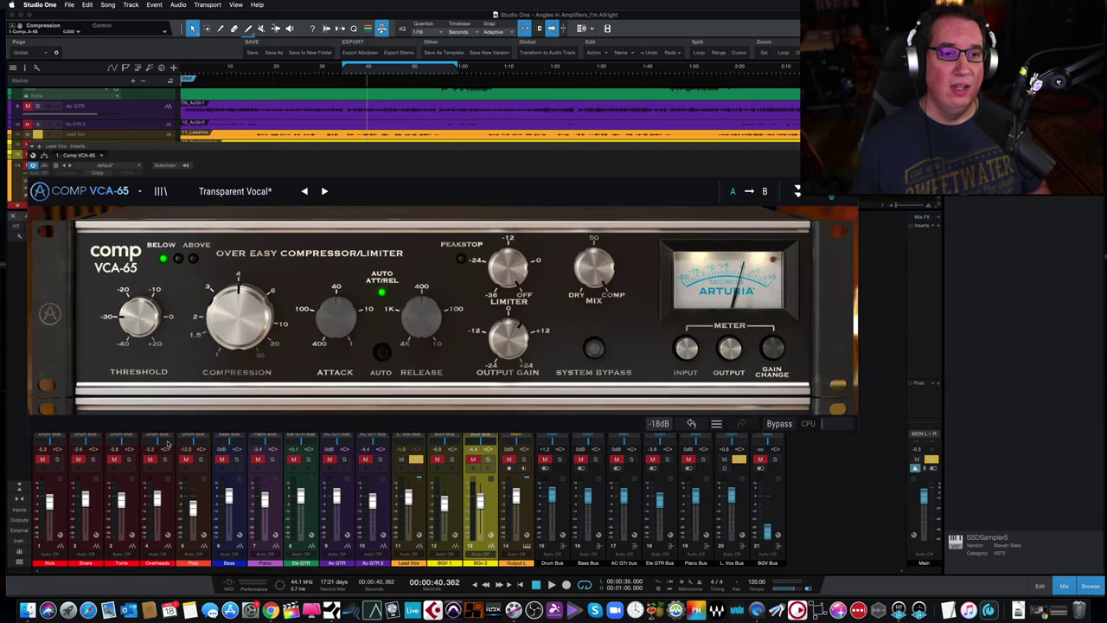
left_click(81, 192)
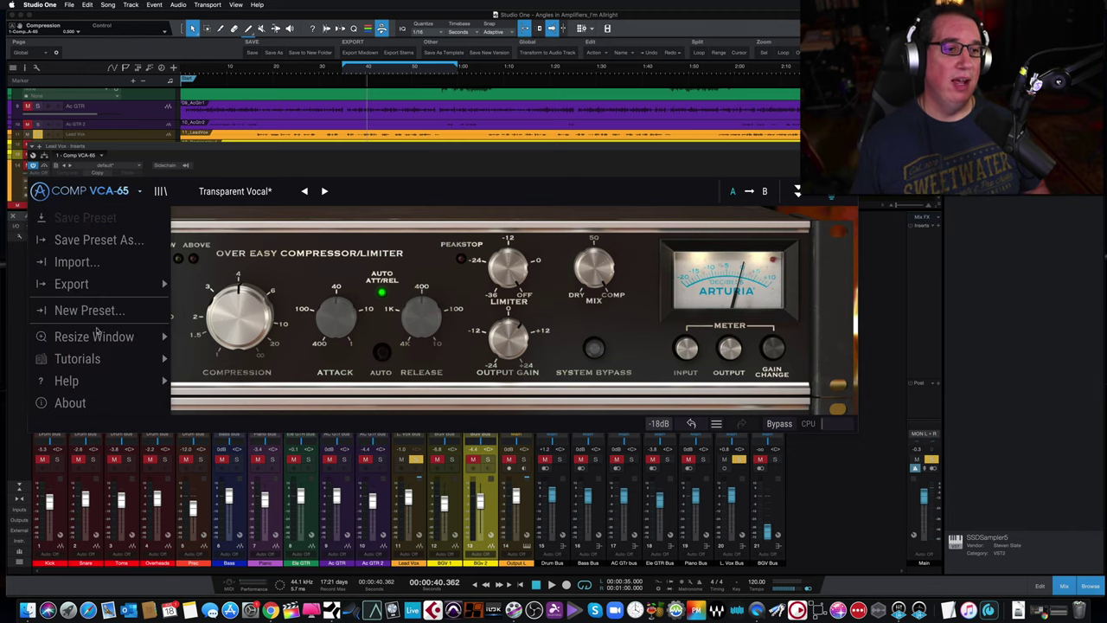
mouse_move(139, 337)
left_click(251, 247)
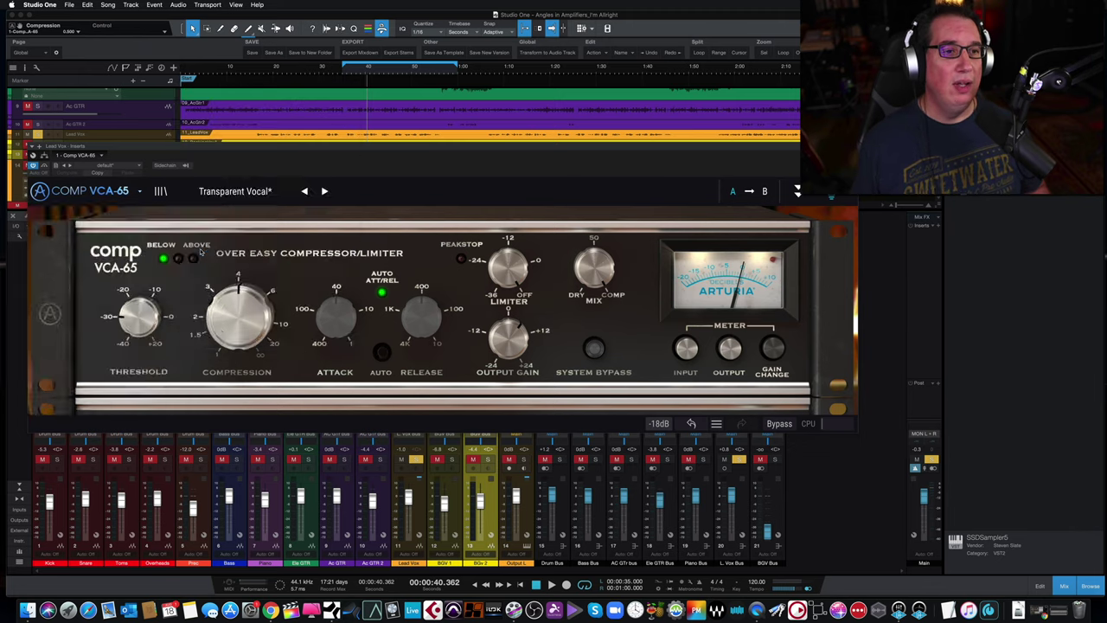
left_click_drag(269, 147, 279, 165)
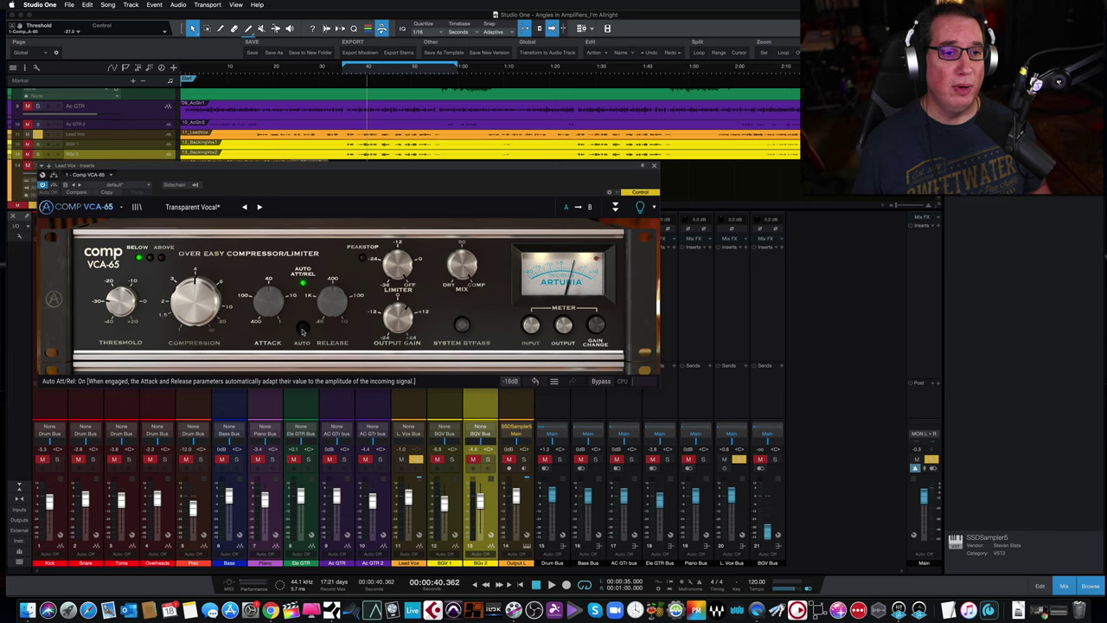
Toggle auto attack/release, the internal bypass and the plugin bypass off and back on
left_click(302, 329)
left_click(302, 329)
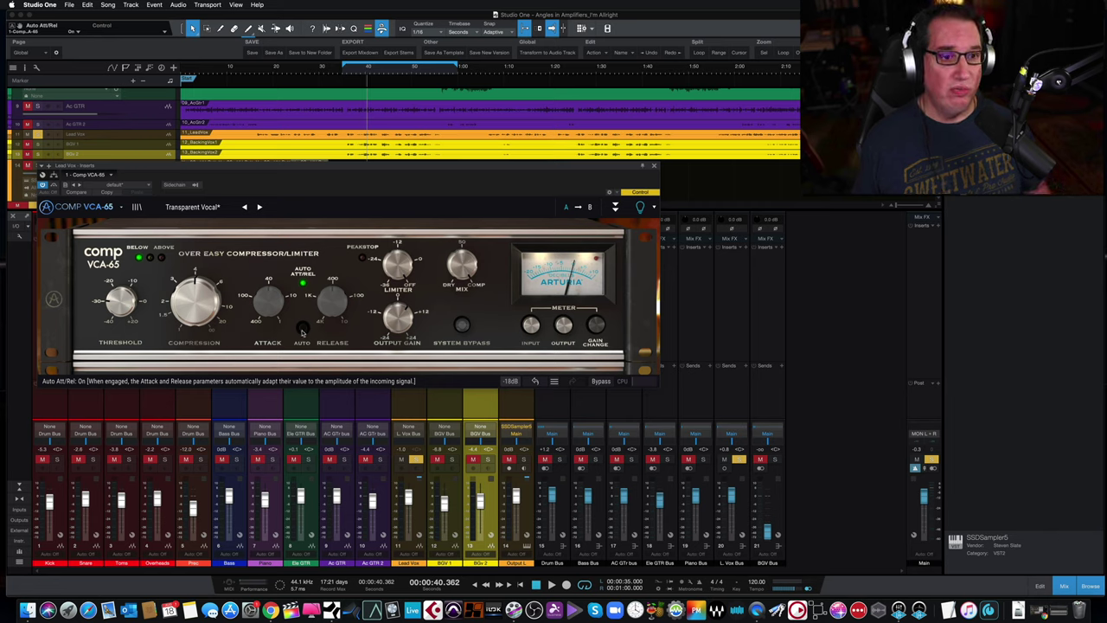
left_click(302, 332)
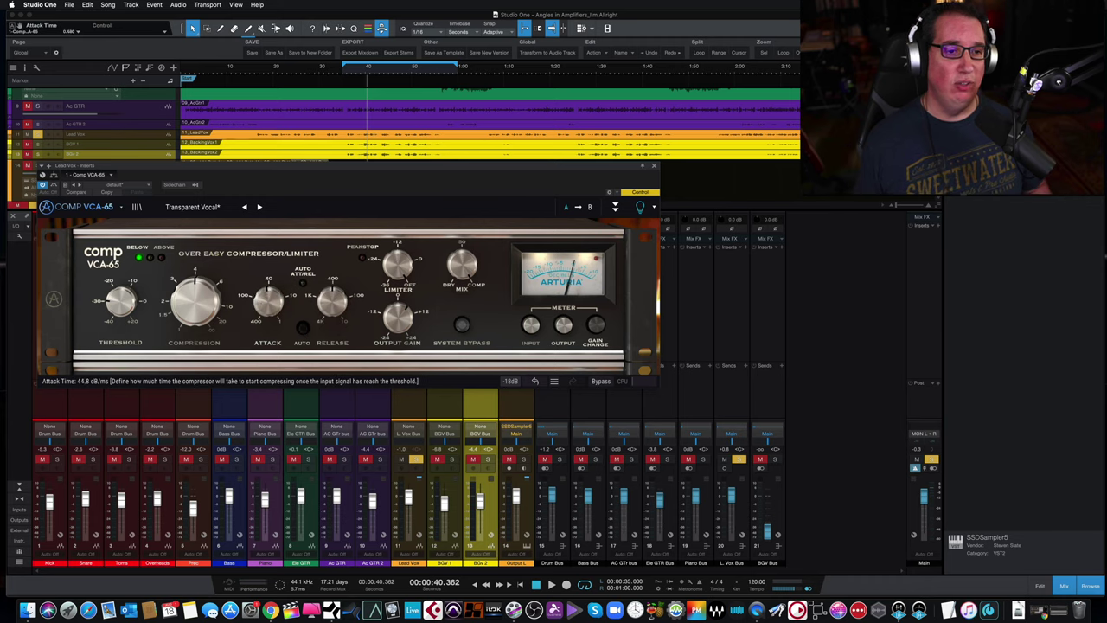
left_click(302, 332)
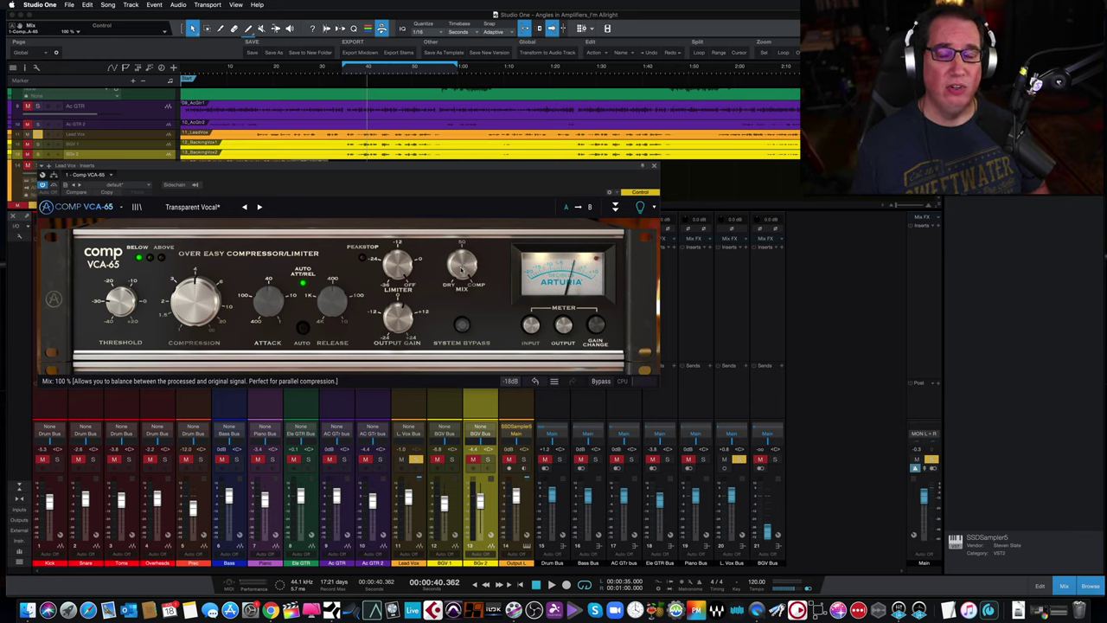
left_click(462, 324)
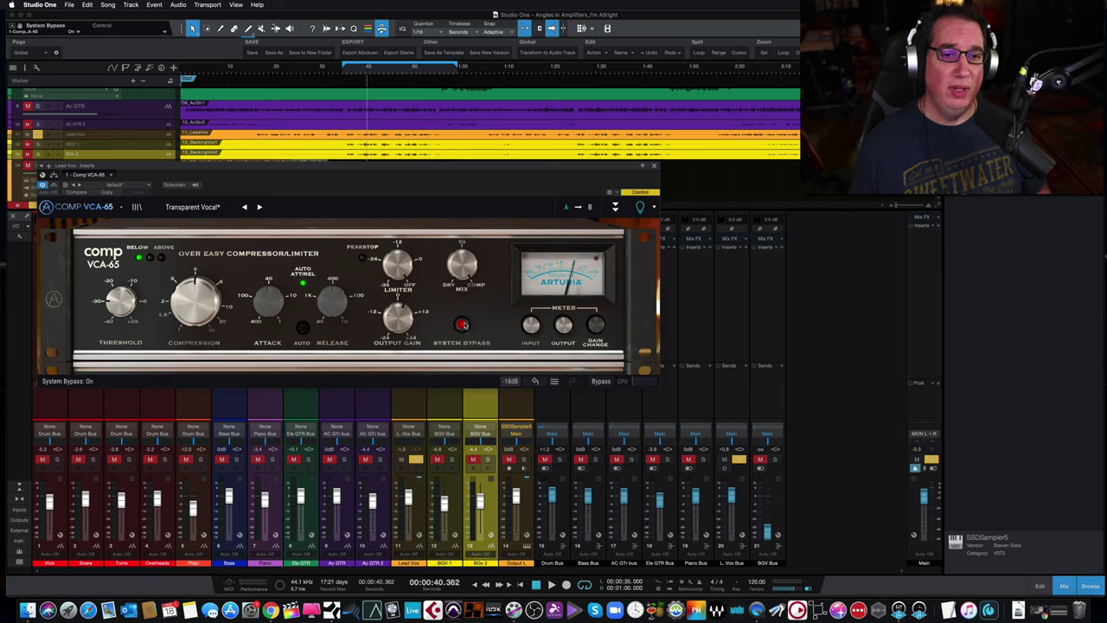
left_click(463, 324)
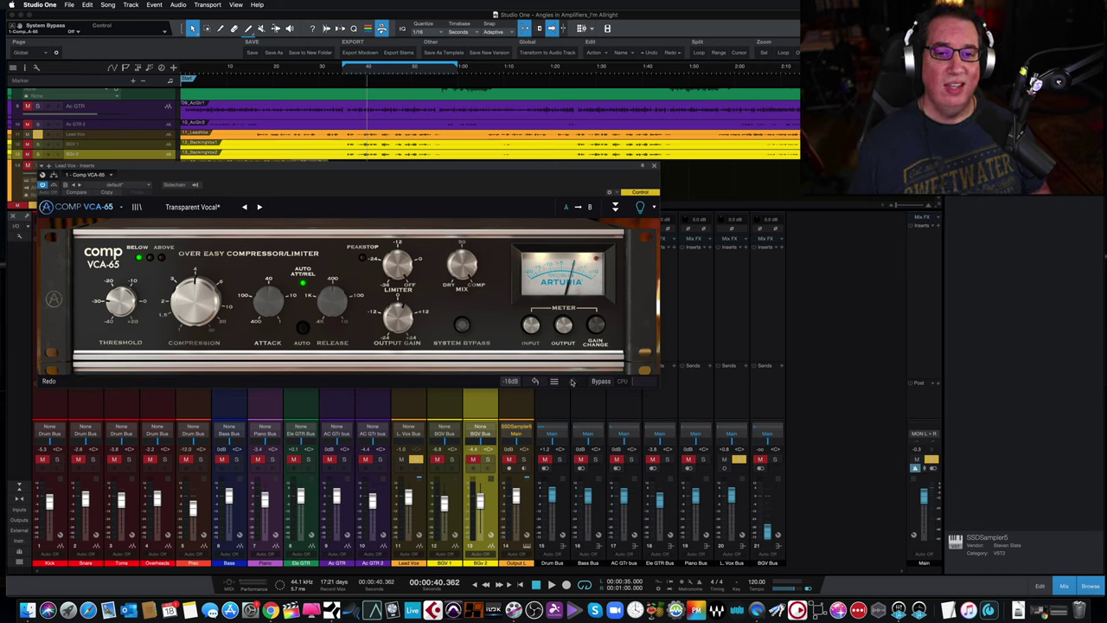
left_click(597, 382)
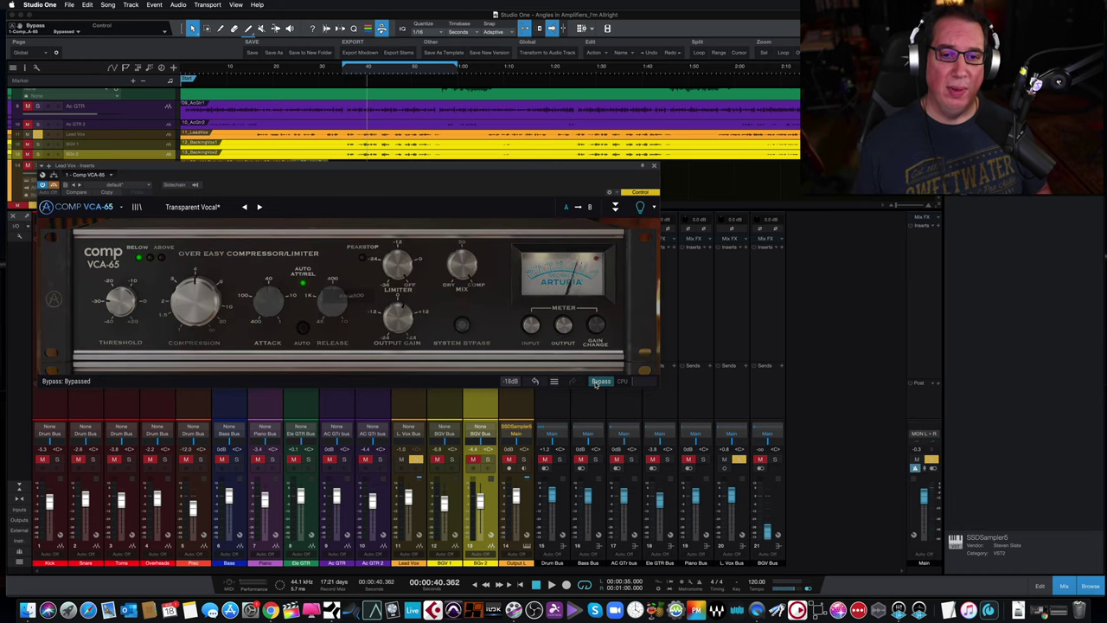
left_click(597, 382)
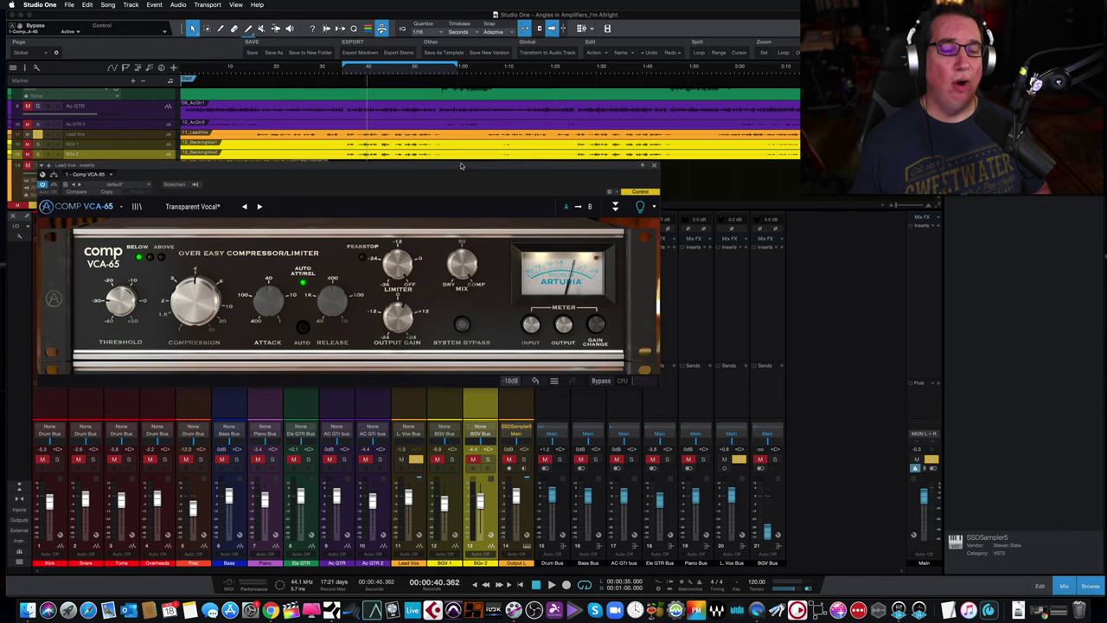
left_click_drag(460, 168, 465, 157)
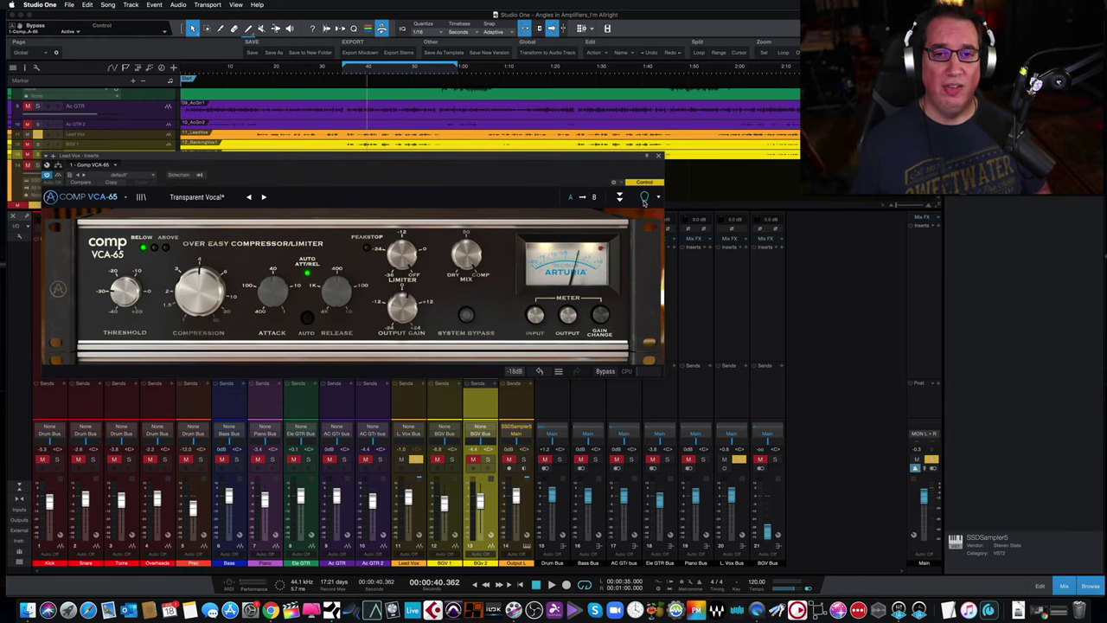
Try the tutorial guide, exit it, and expand the Advanced Side-Chain Control section
left_click(645, 199)
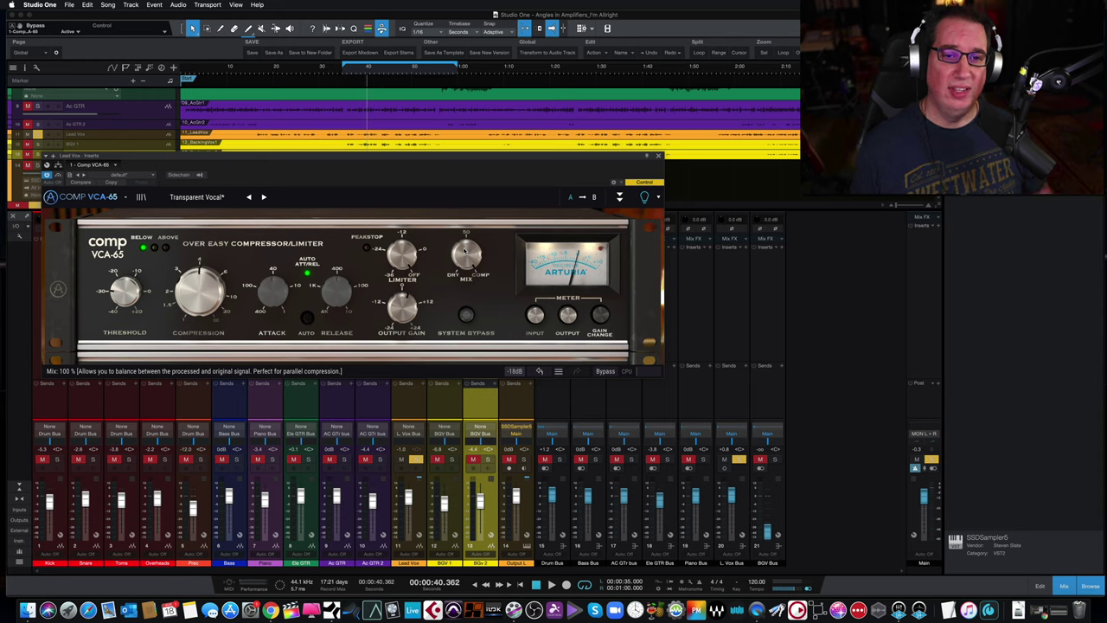
left_click(645, 199)
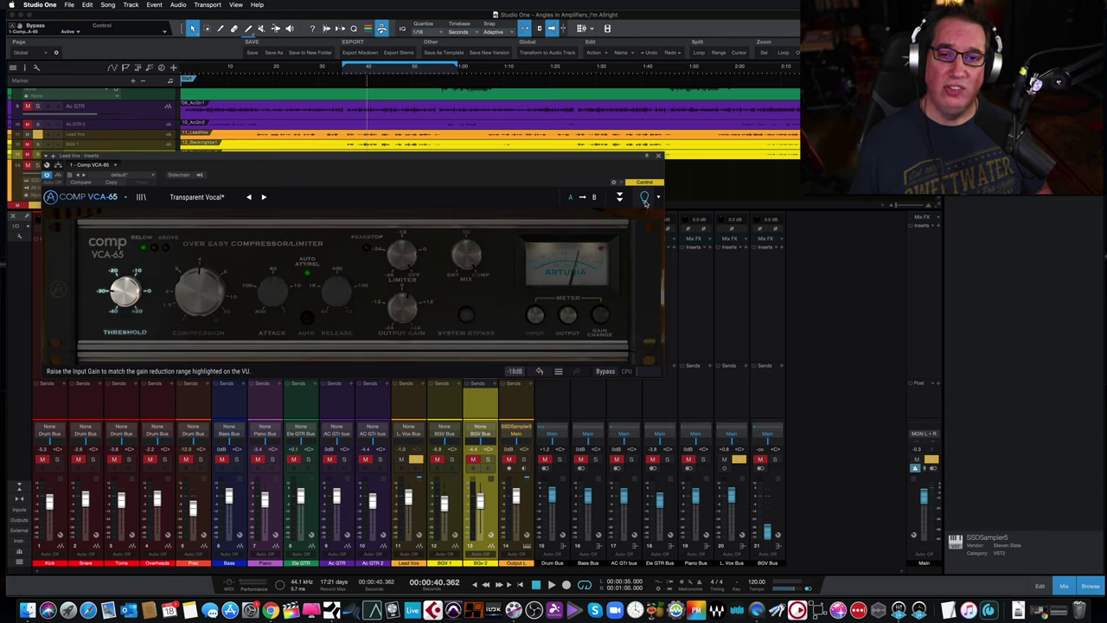
left_click(620, 197)
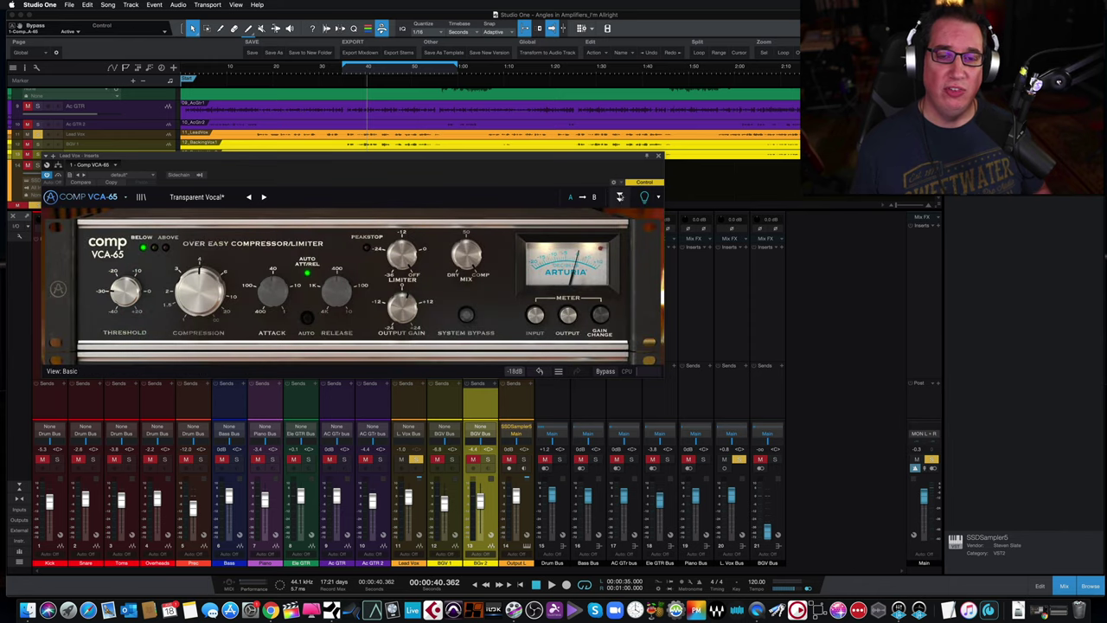
left_click(620, 199)
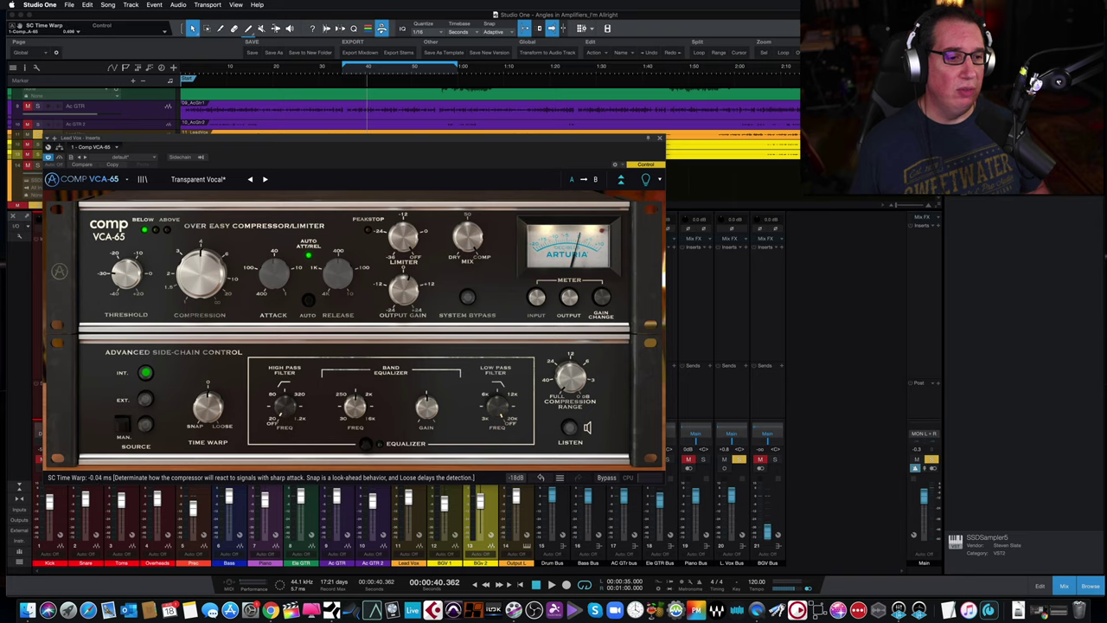
Set the side-chain Time Warp to 10.0 ms and select the high-pass filter knob
left_click_drag(202, 415, 208, 413)
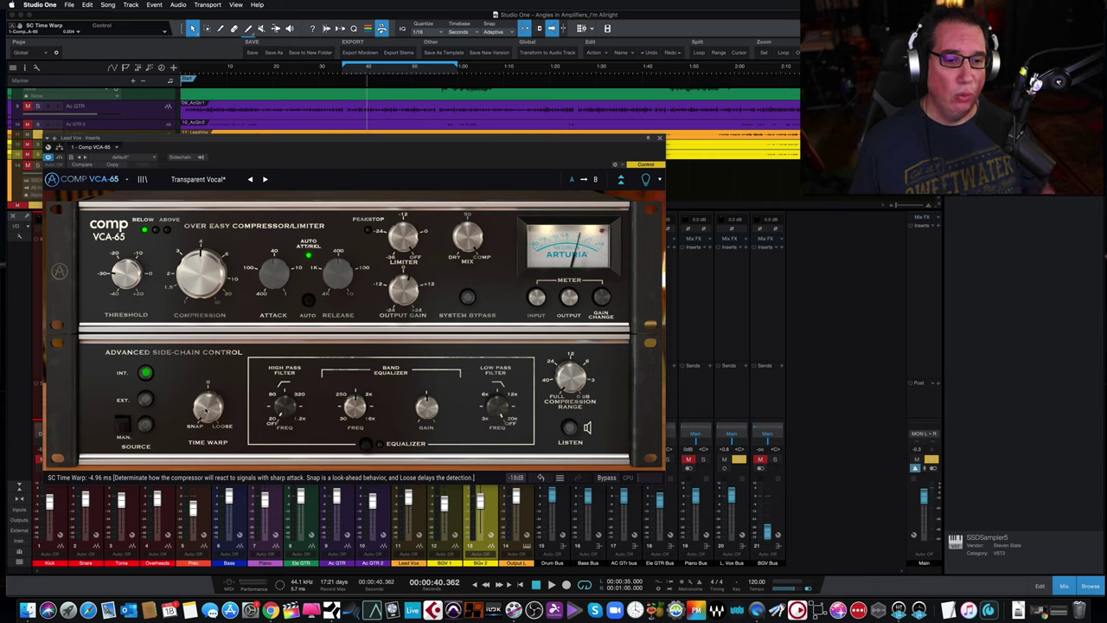
left_click_drag(208, 406, 208, 403)
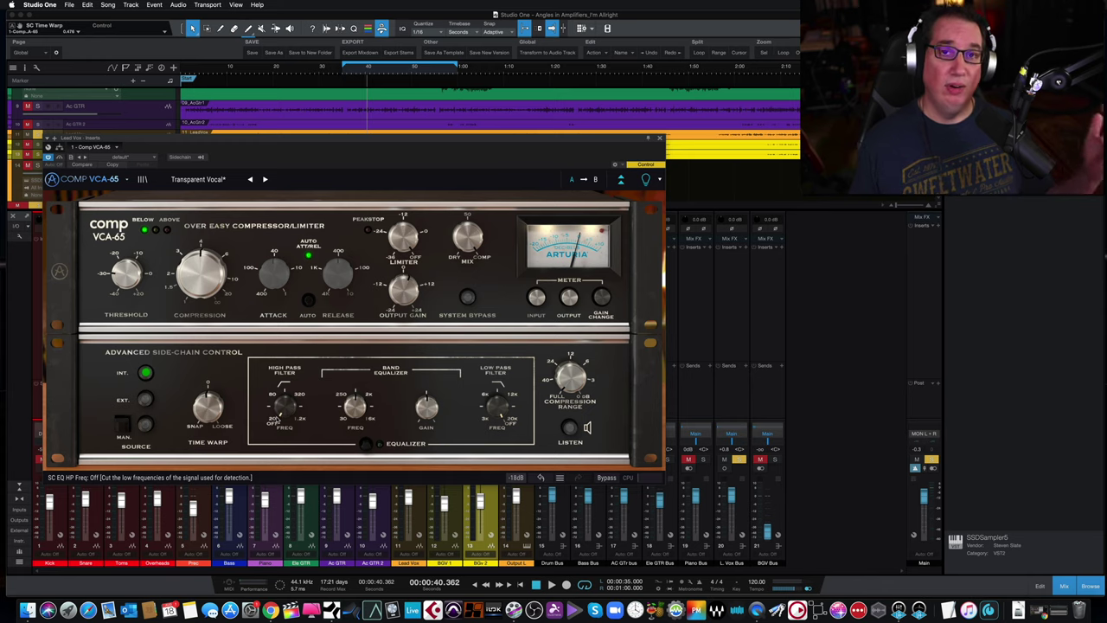
left_click(283, 414)
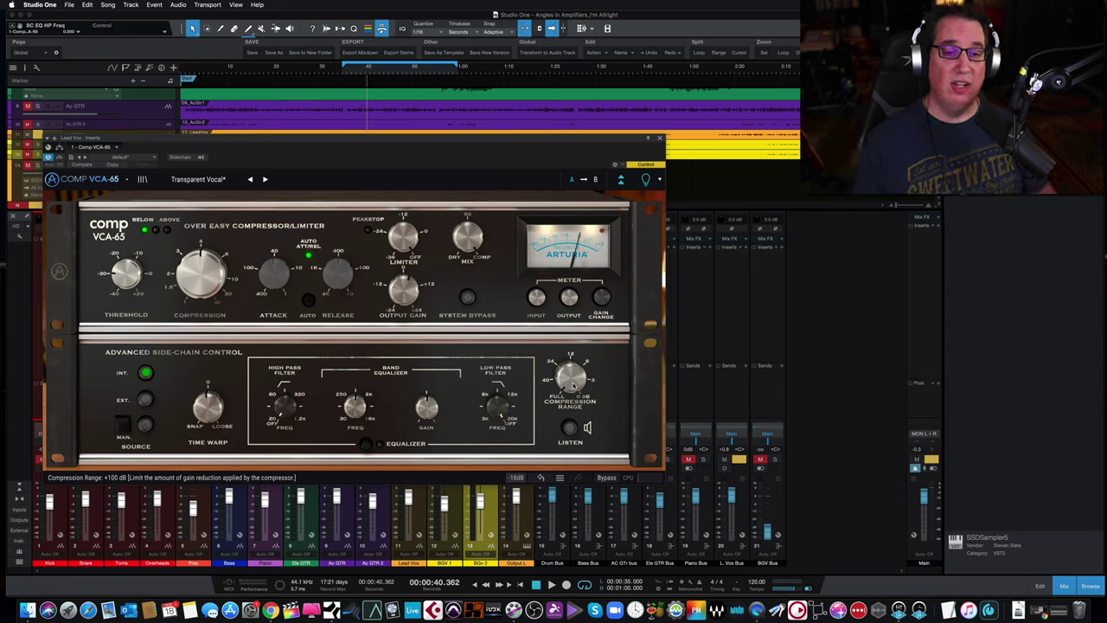
Slightly adjust Compression Range, move the window up, and show the preset list
left_click(563, 382)
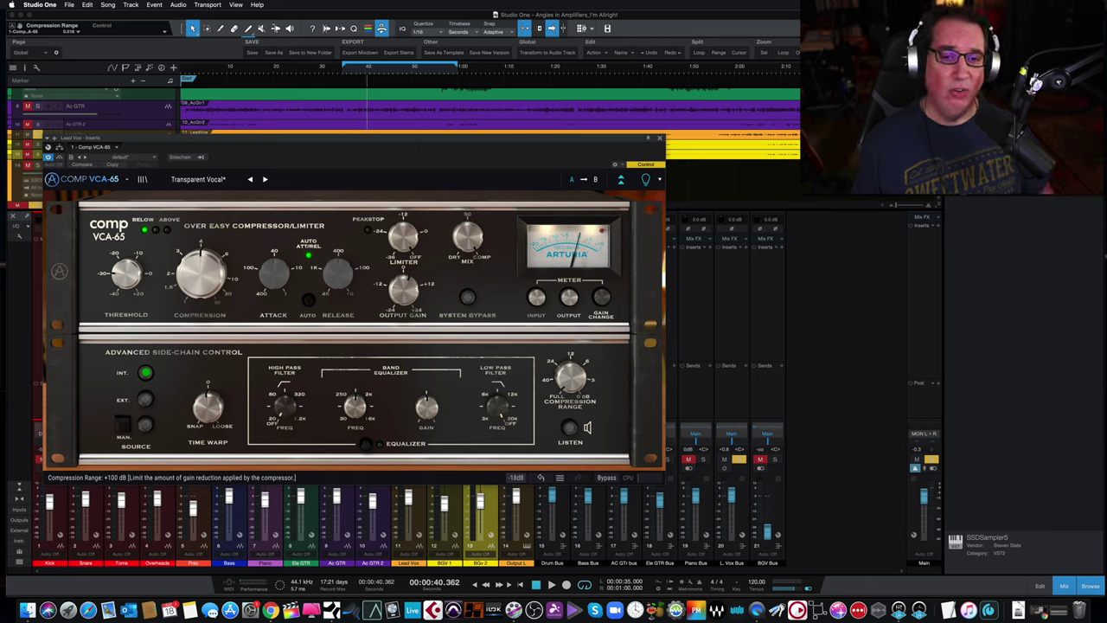
left_click_drag(569, 379, 569, 383)
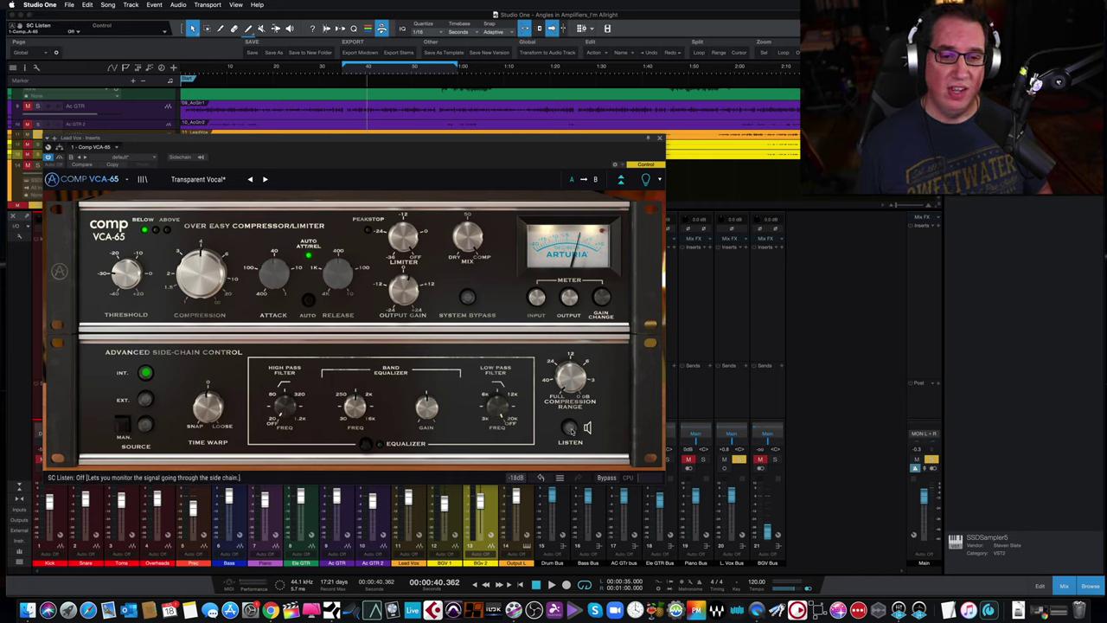
left_click_drag(377, 137, 337, 154)
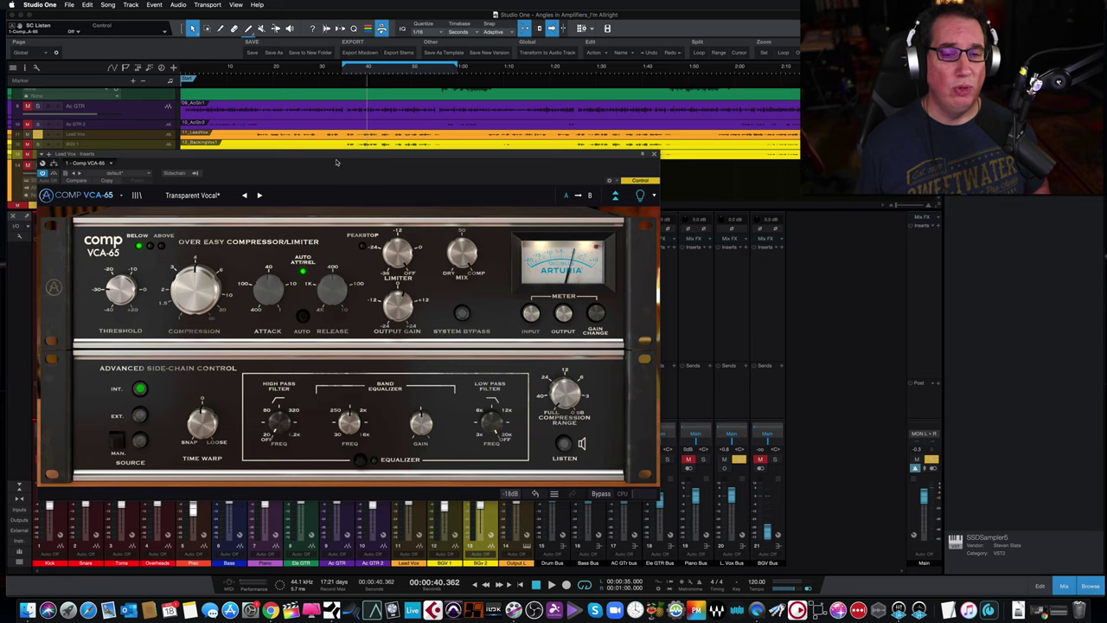
left_click(194, 196)
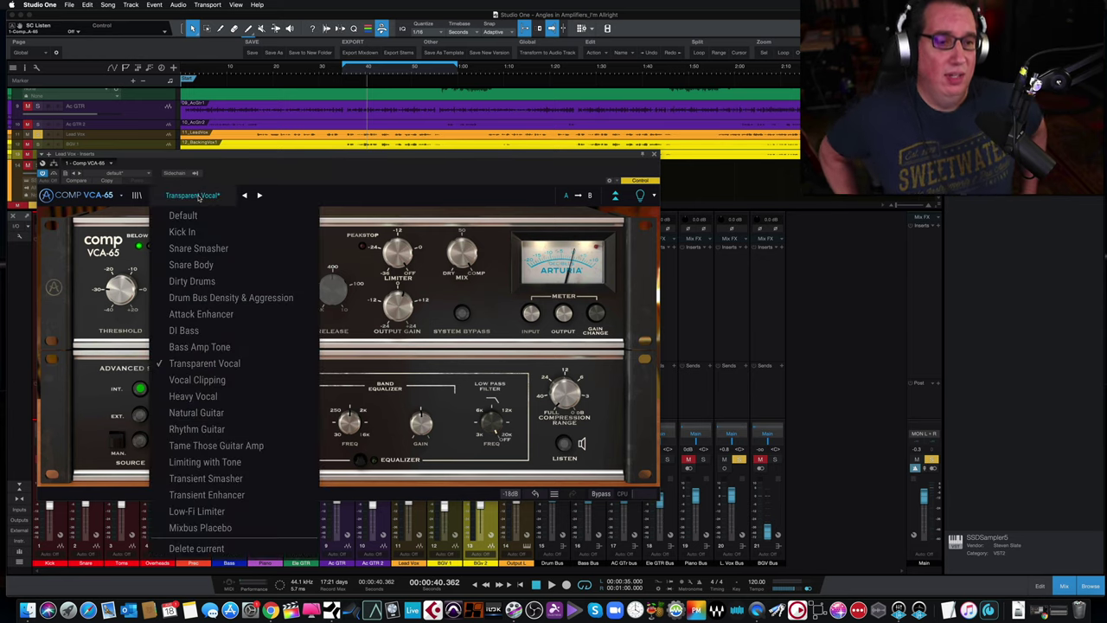
Reload Transparent Vocal, start playback, and lower the threshold to about -27.5 dB
left_click(180, 364)
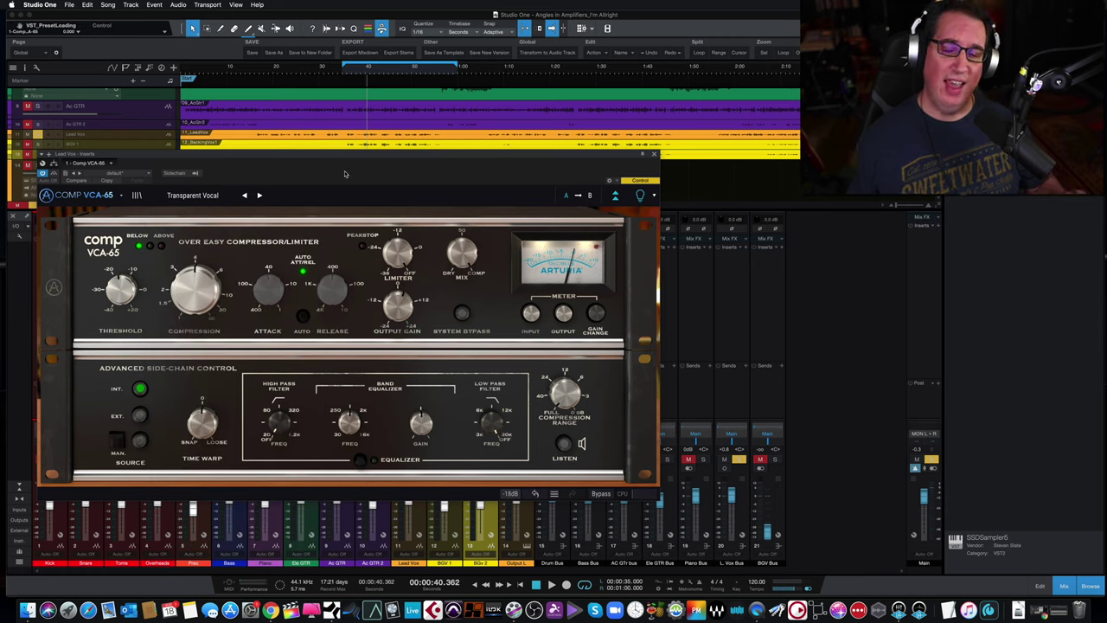
key("space")
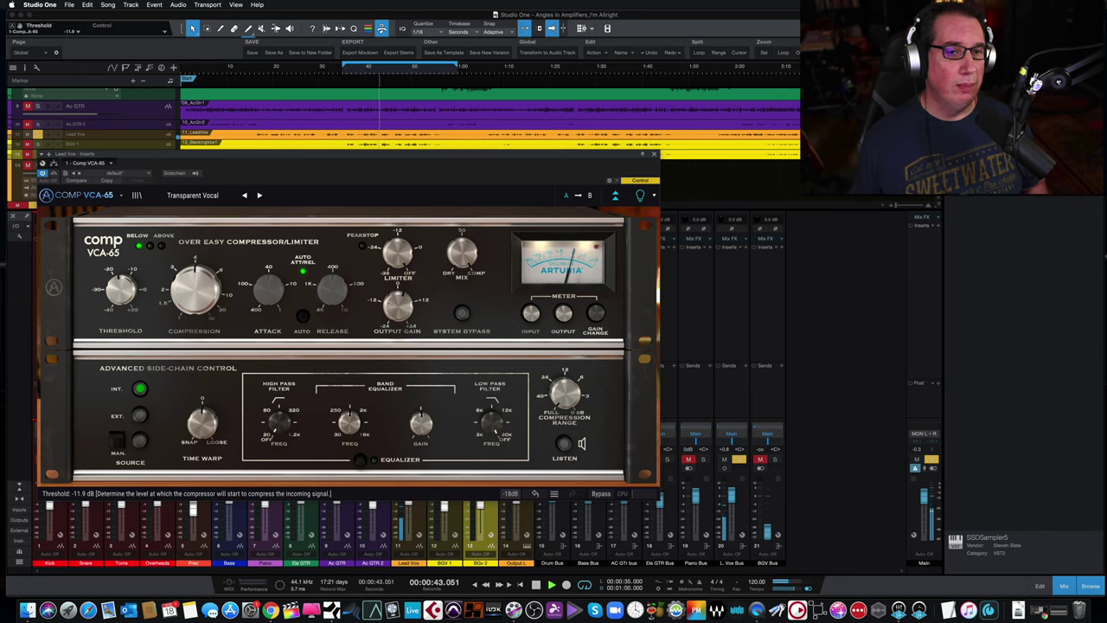
left_click_drag(121, 290, 120, 320)
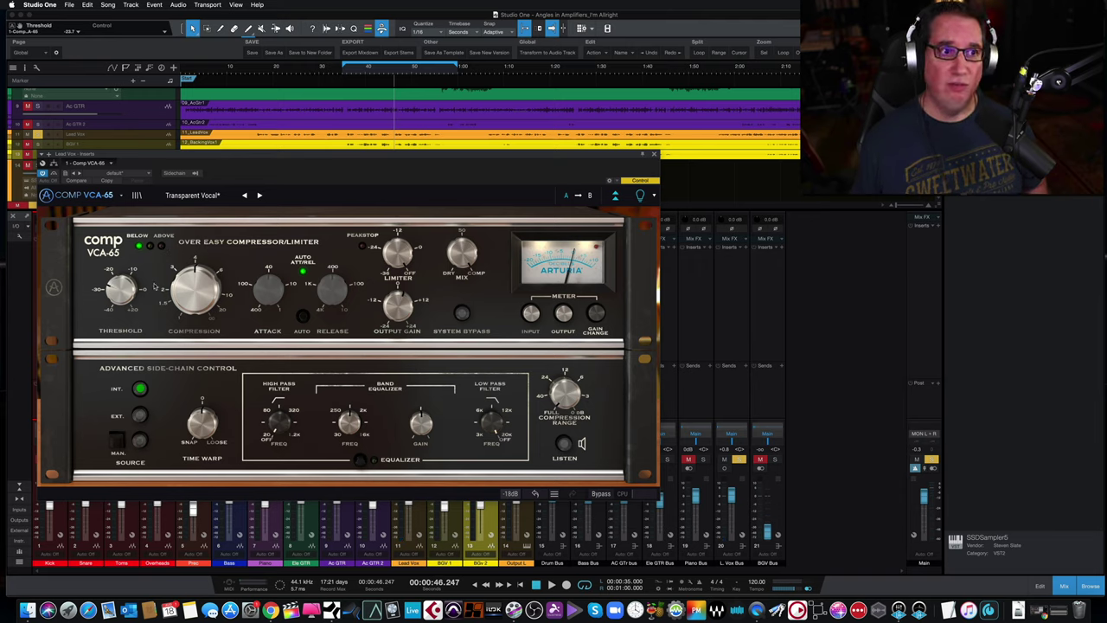
scroll(131, 301, "down", 2)
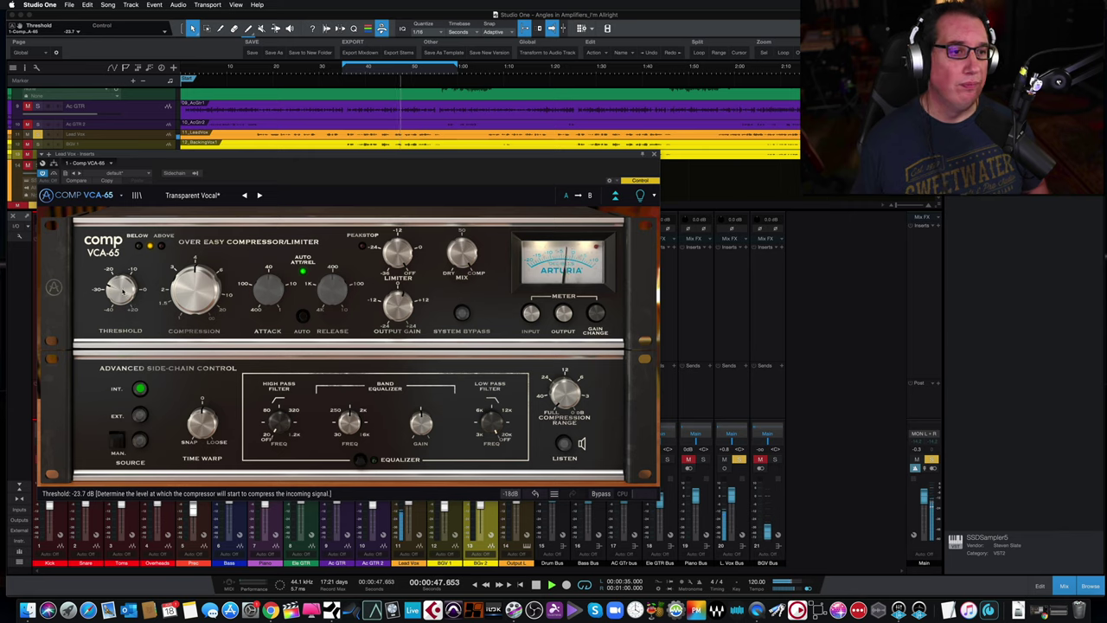
scroll(131, 301, "down", 5)
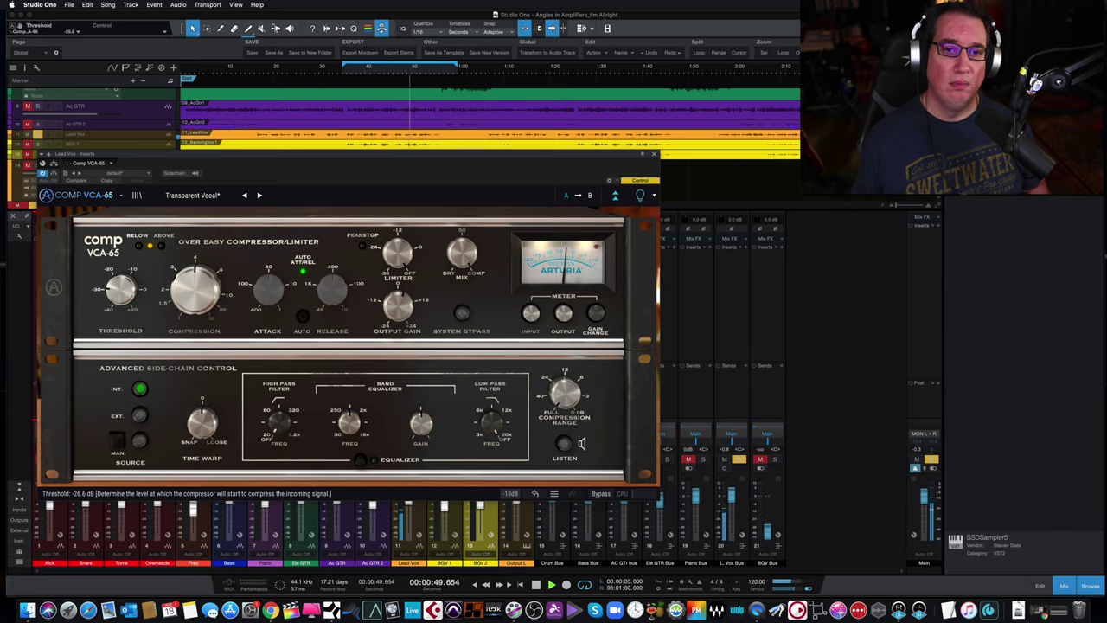
scroll(132, 302, "down", 2)
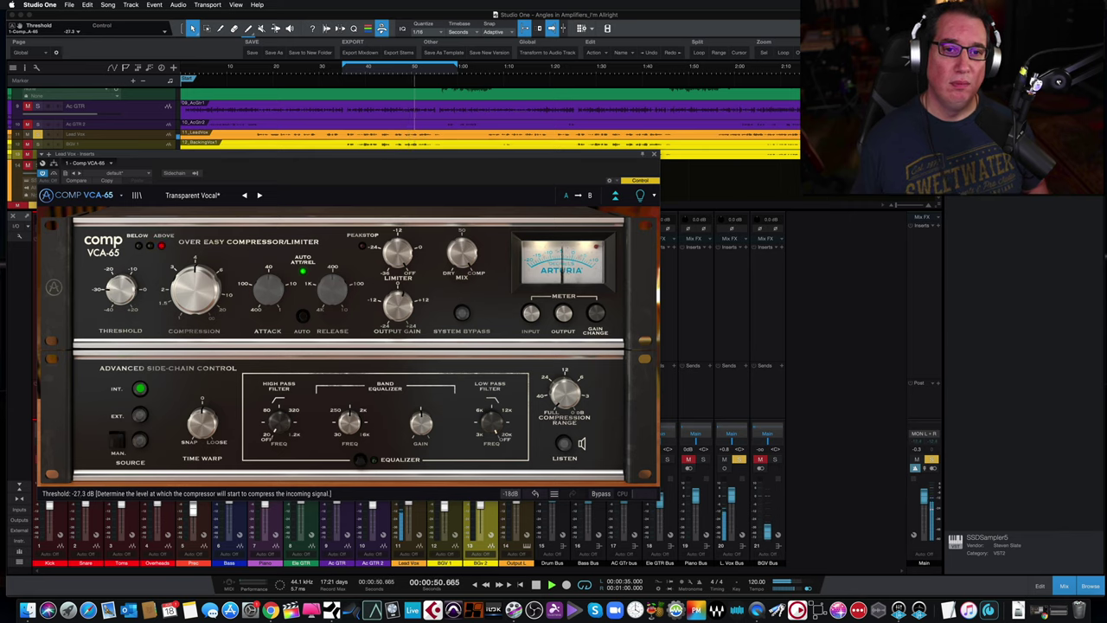
left_click(54, 174)
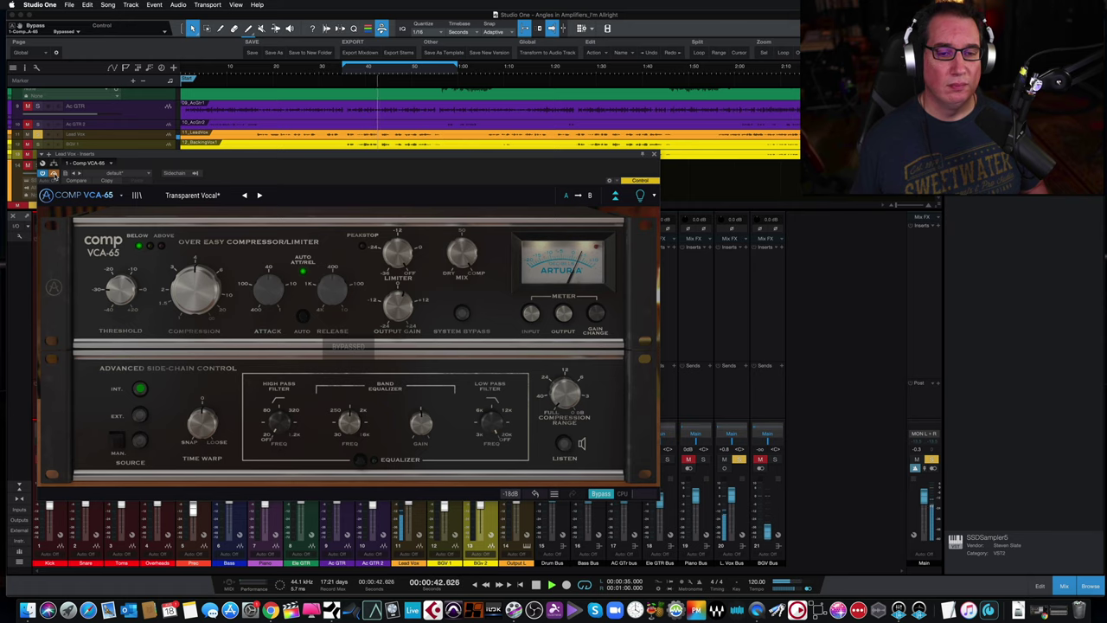
left_click(54, 173)
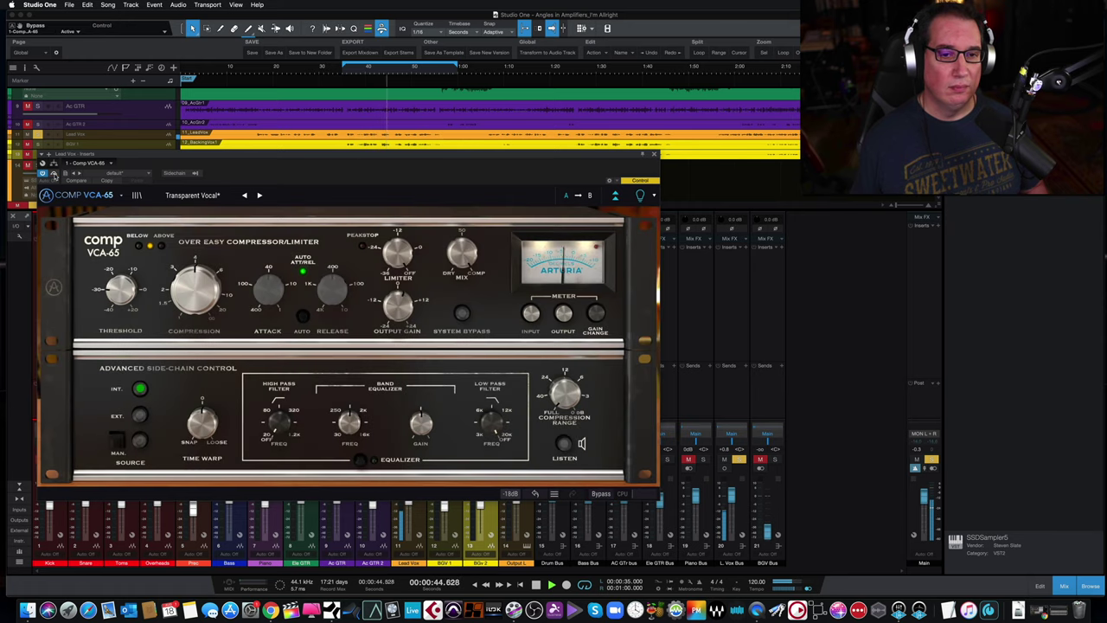
left_click_drag(96, 164, 104, 160)
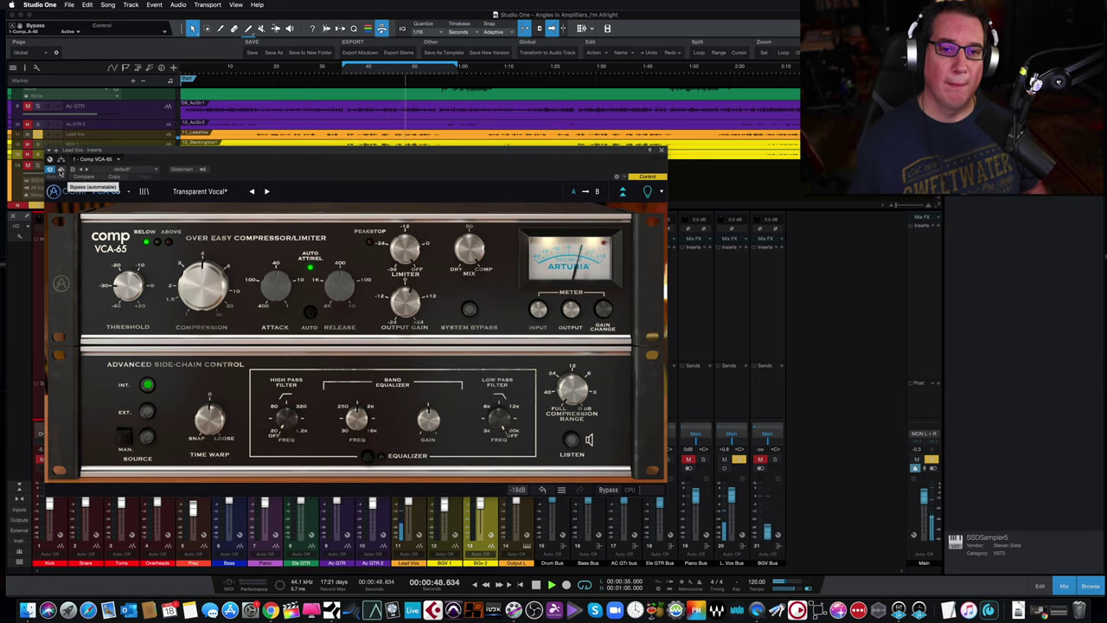
left_click(60, 170)
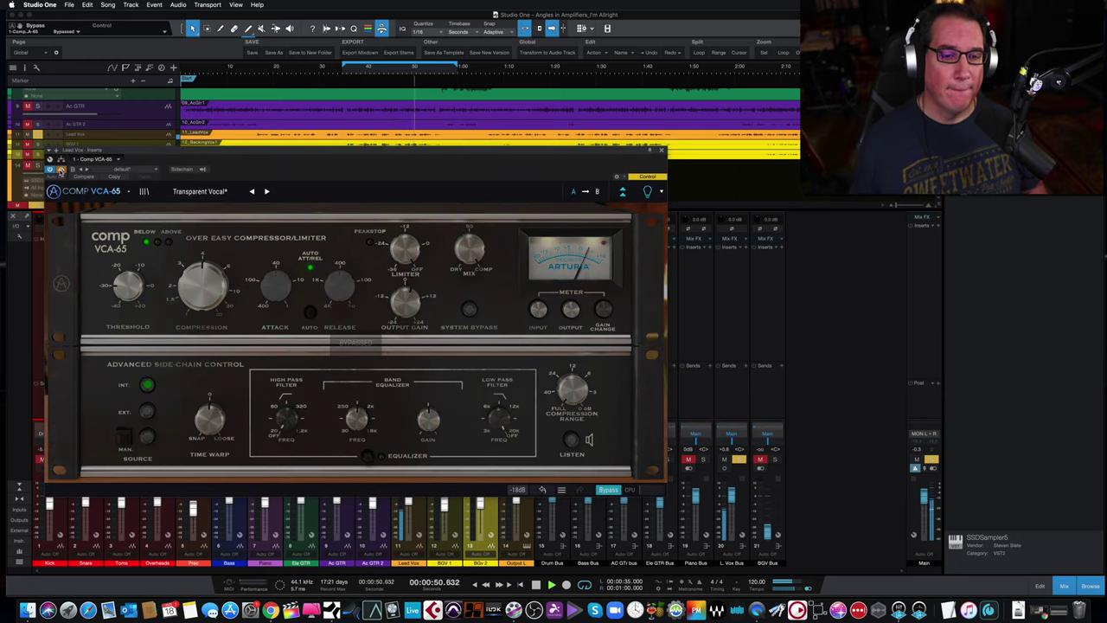
left_click(61, 170)
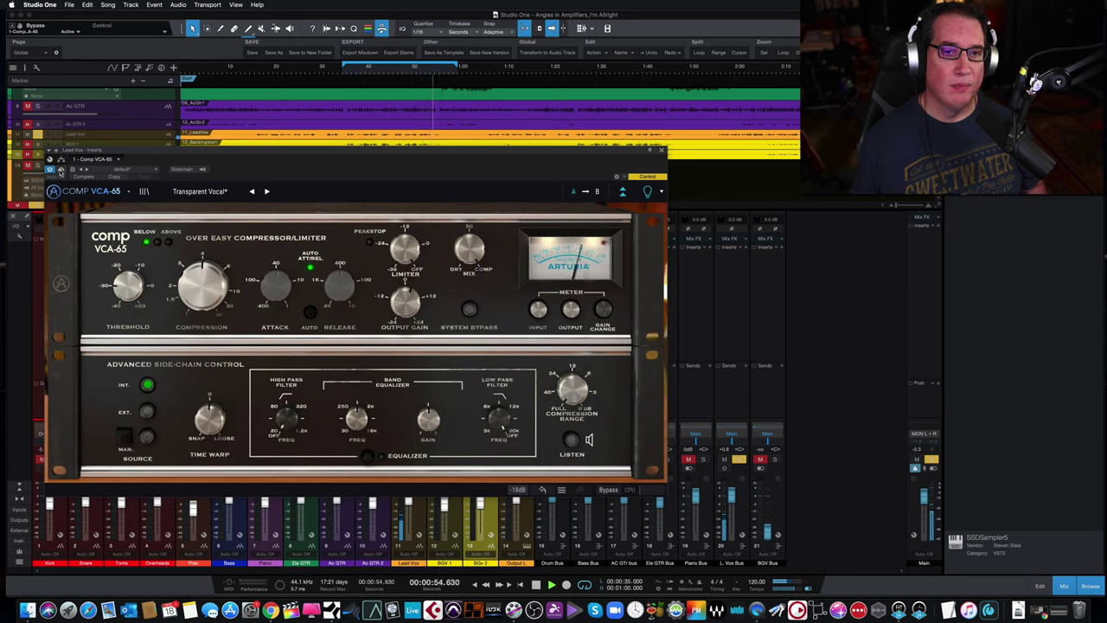
key("space")
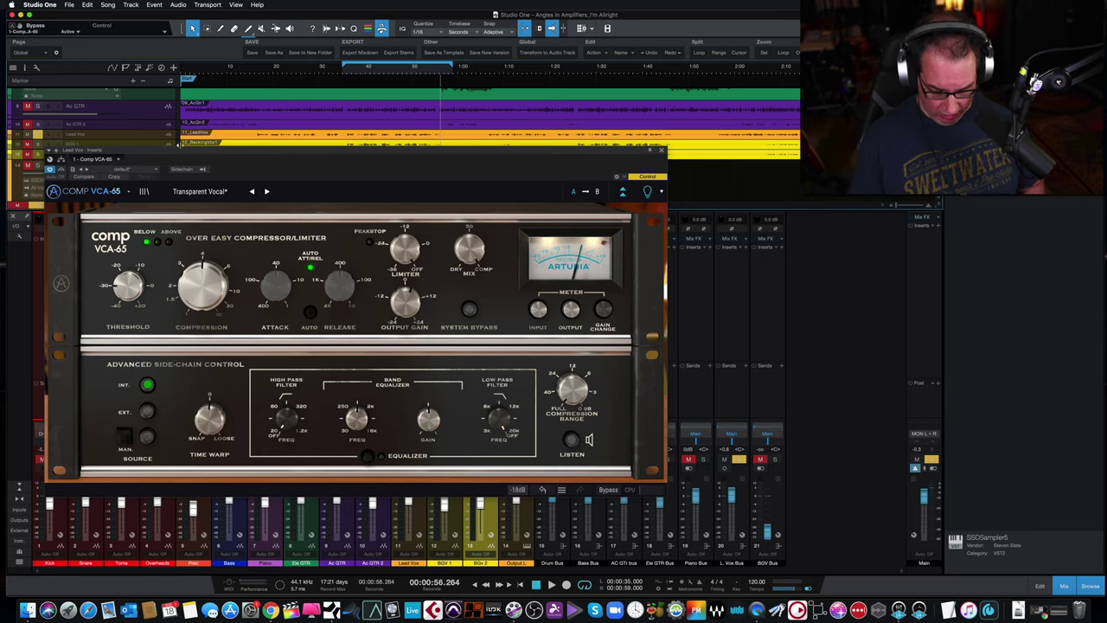
key("space")
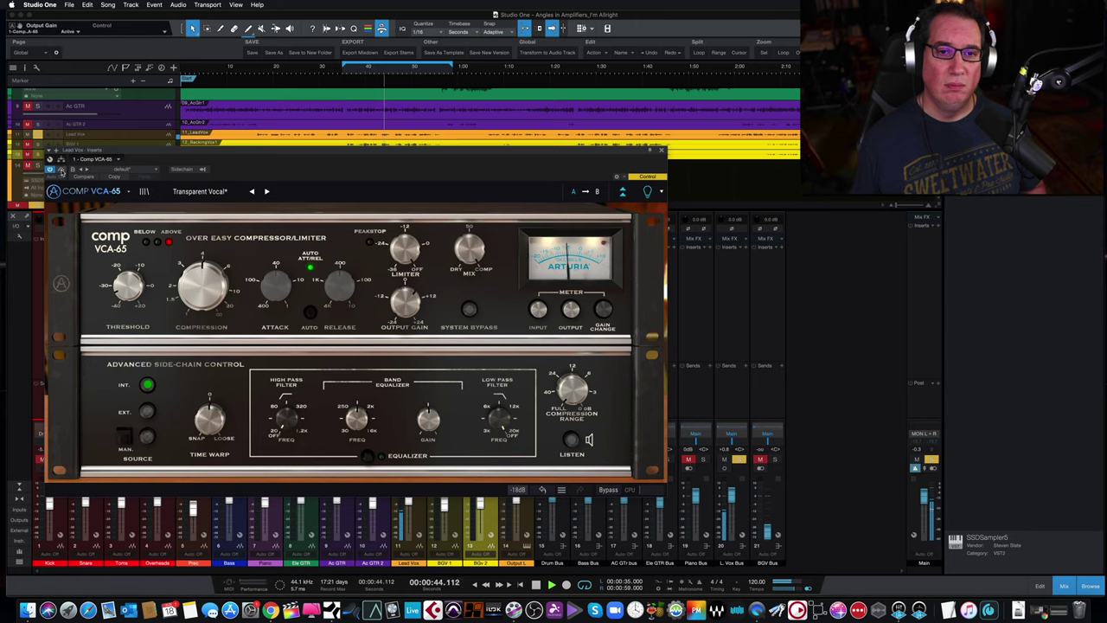
left_click(61, 169)
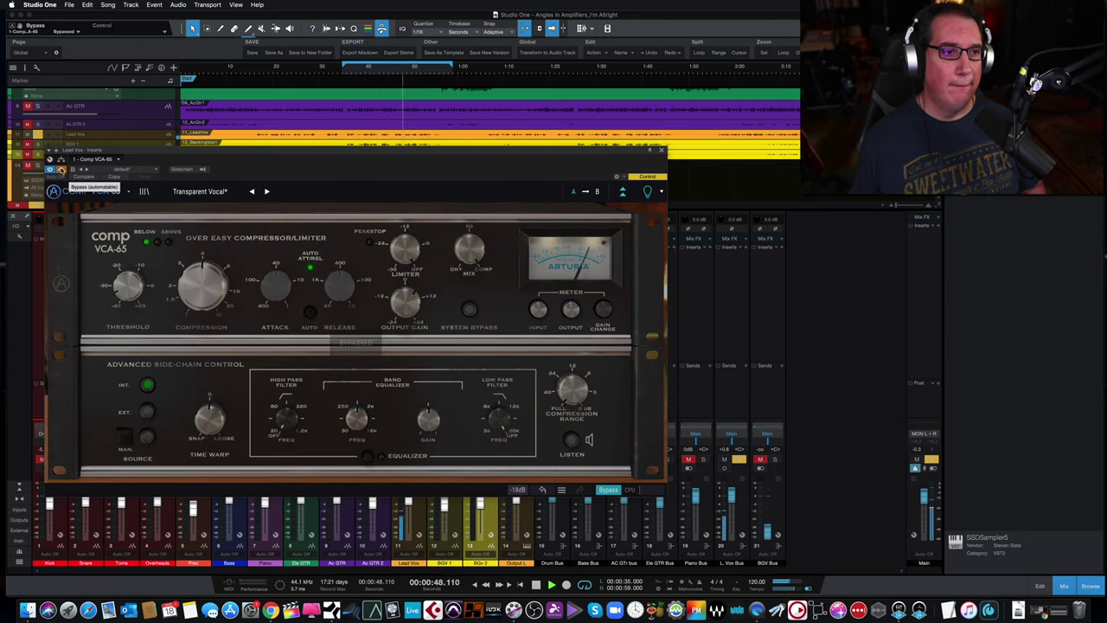
left_click(60, 169)
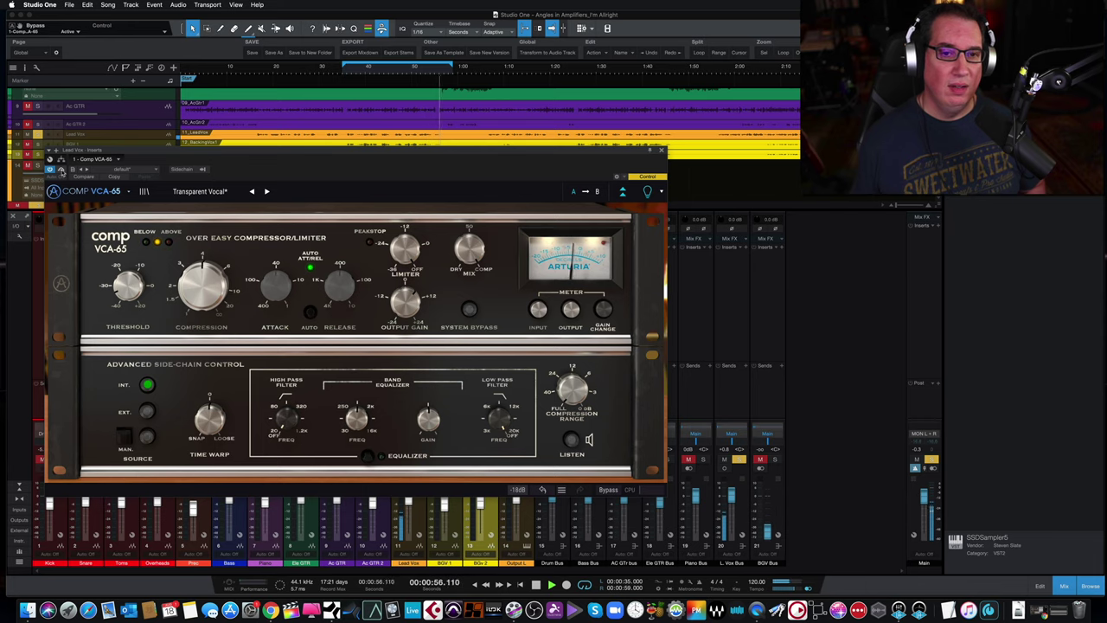
key("space")
left_click_drag(400, 155, 402, 153)
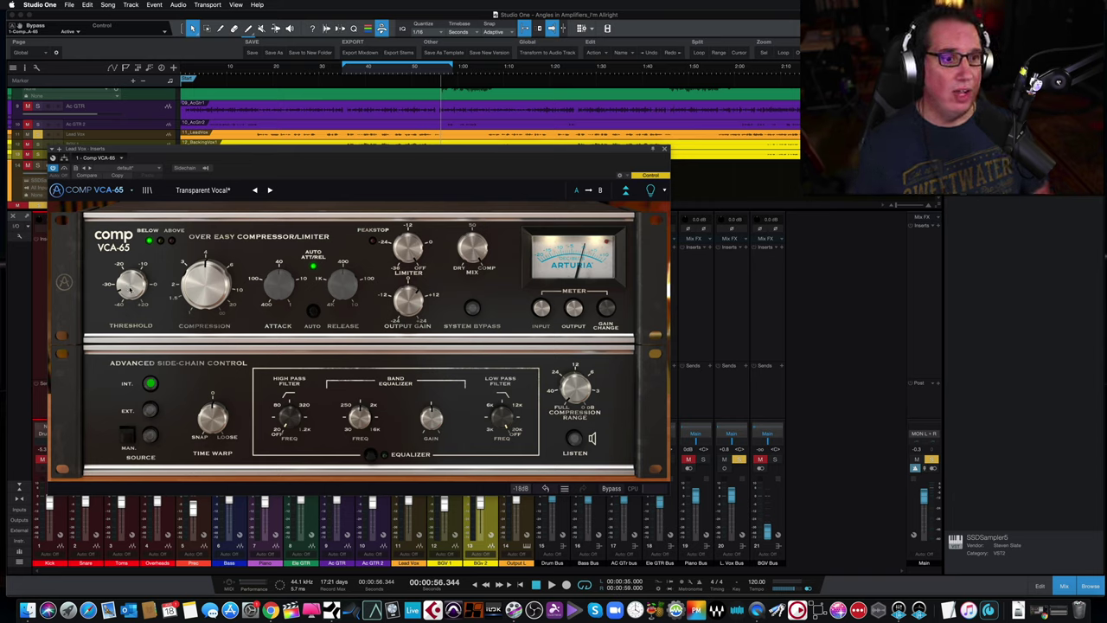
key("space")
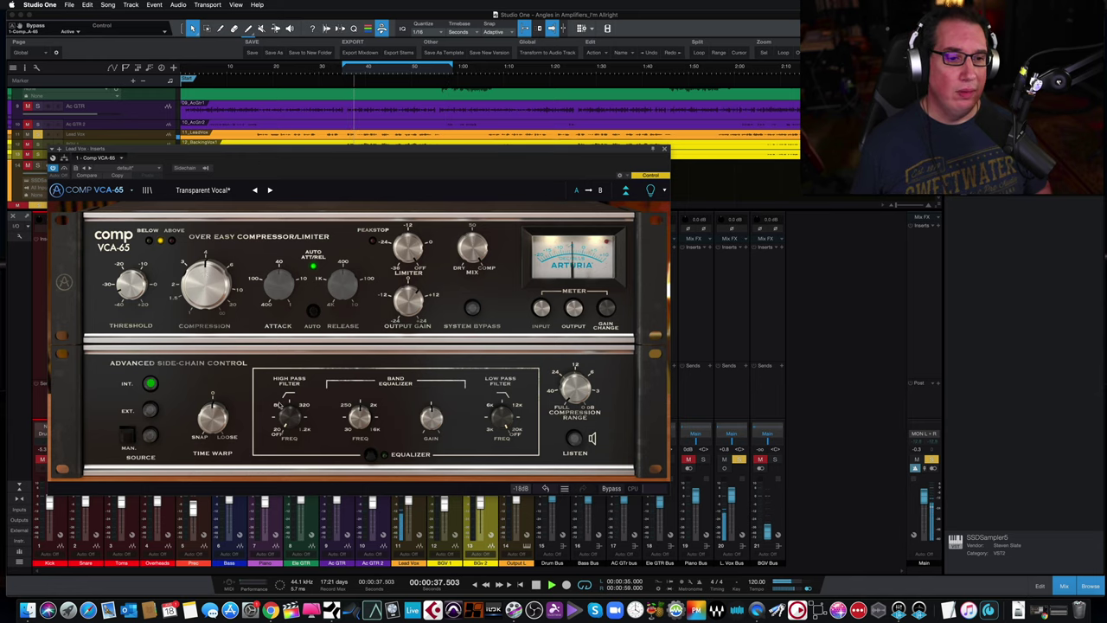
left_click(370, 453)
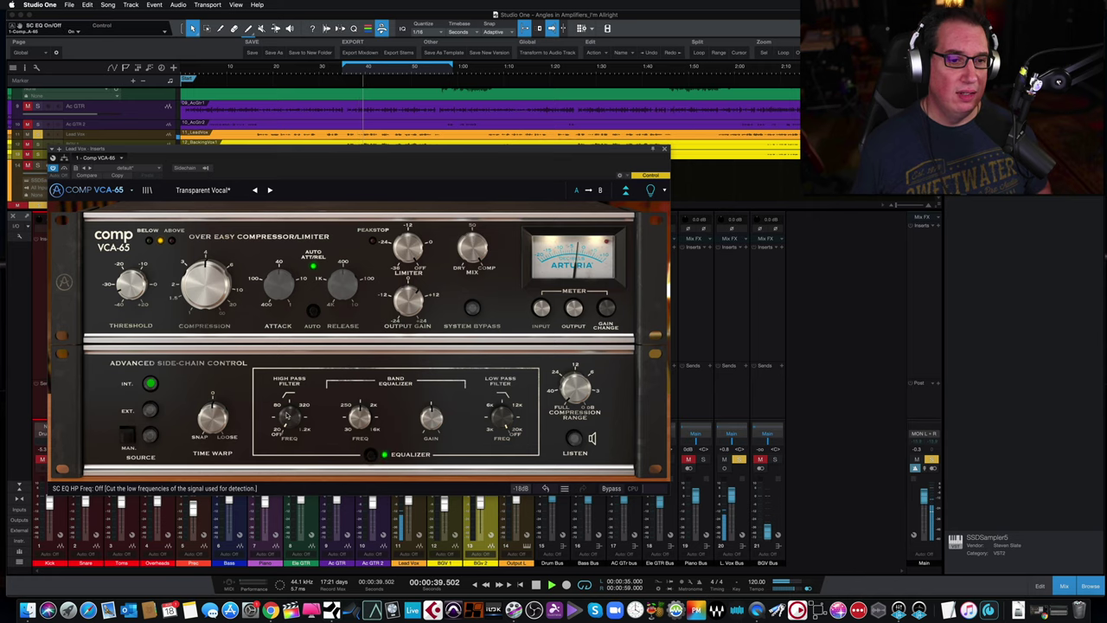
Turn the side-chain High Pass Filter knob to 1200 Hz
mouse_move(288, 415)
left_mouse_down()
mouse_move(287, 394)
mouse_move(288, 417)
left_mouse_up()
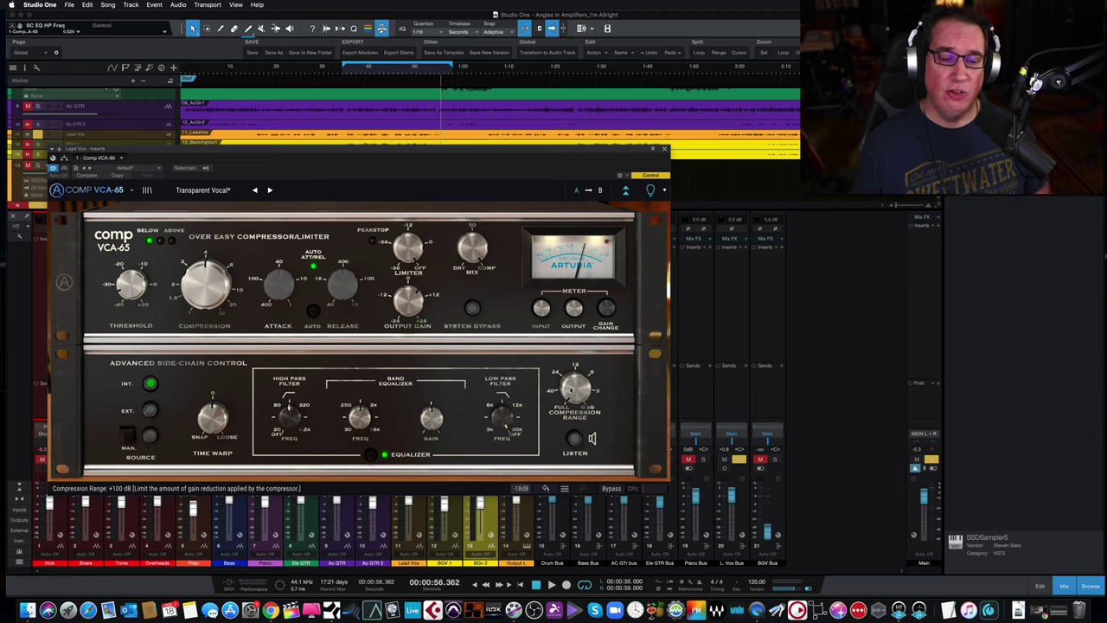
Lower the compression range in stages through +9.70 and +7.10 dB to about +3.5 dB
left_click_drag(570, 390, 570, 416)
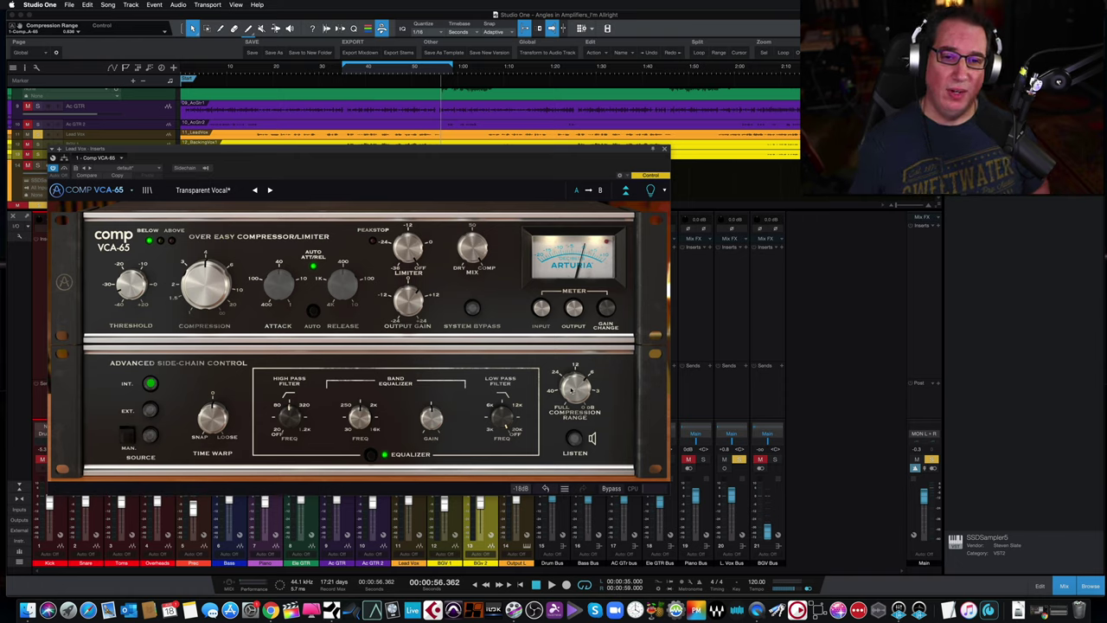
left_click_drag(570, 390, 570, 398)
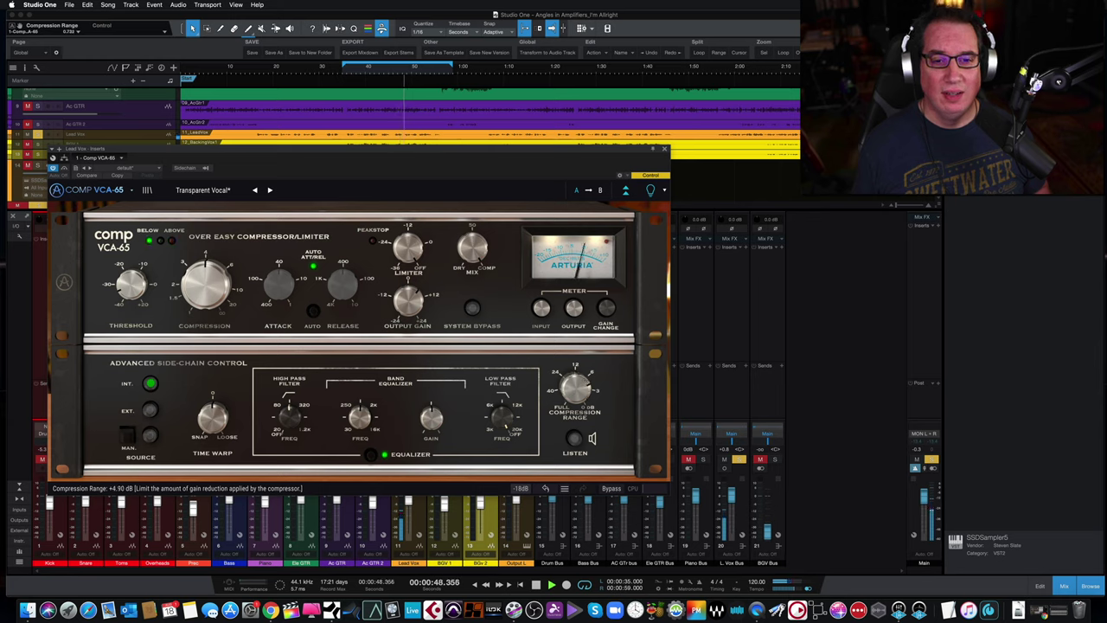
left_click_drag(571, 389, 571, 406)
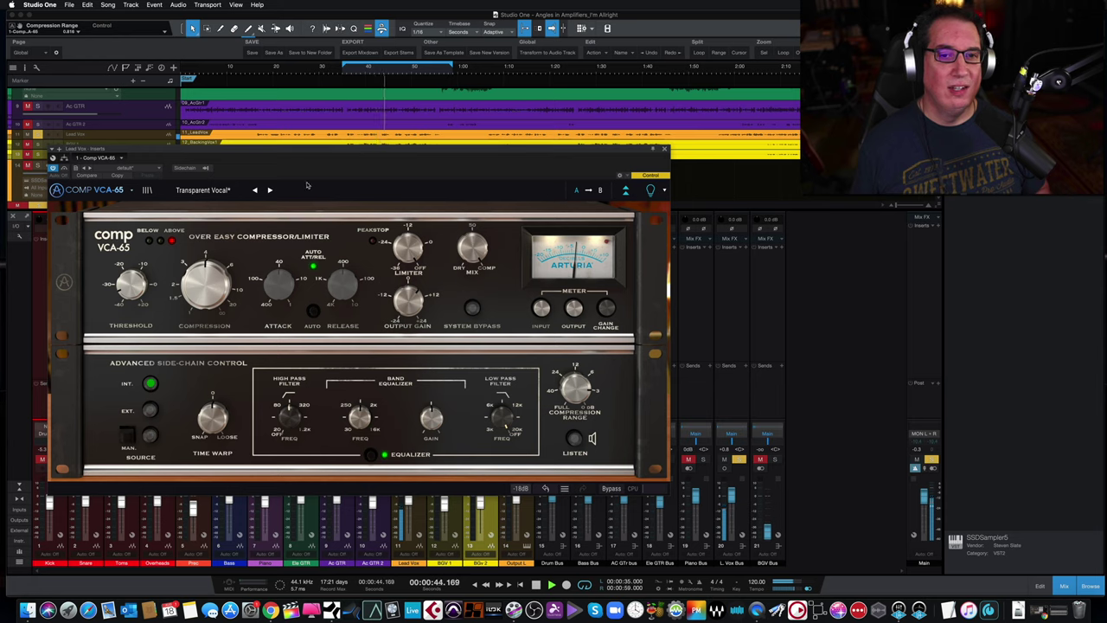
left_click(64, 169)
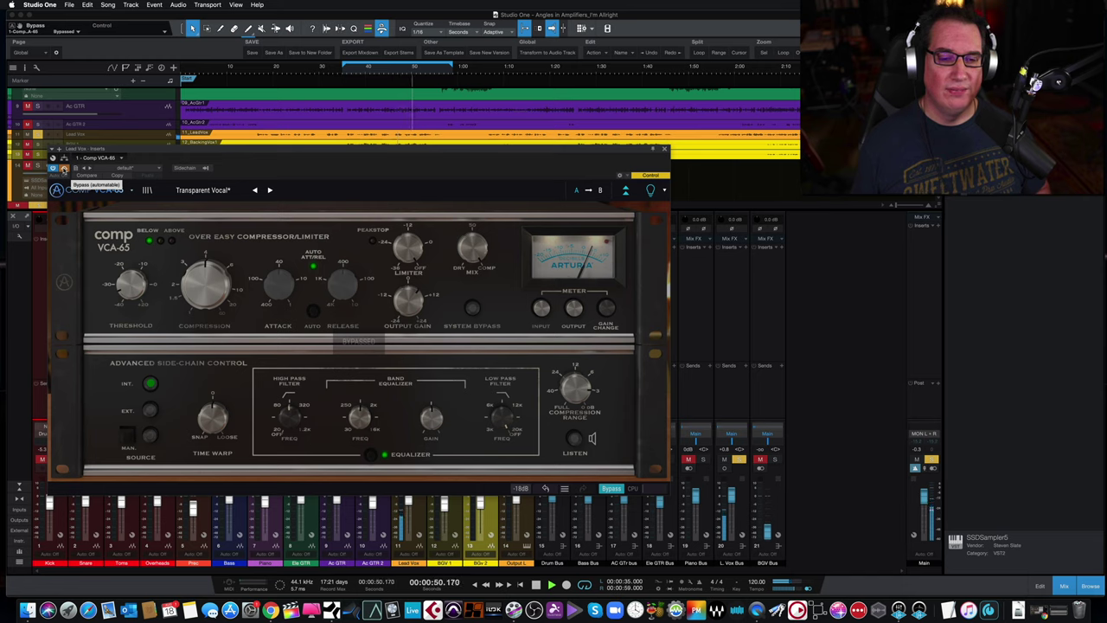
left_click(63, 168)
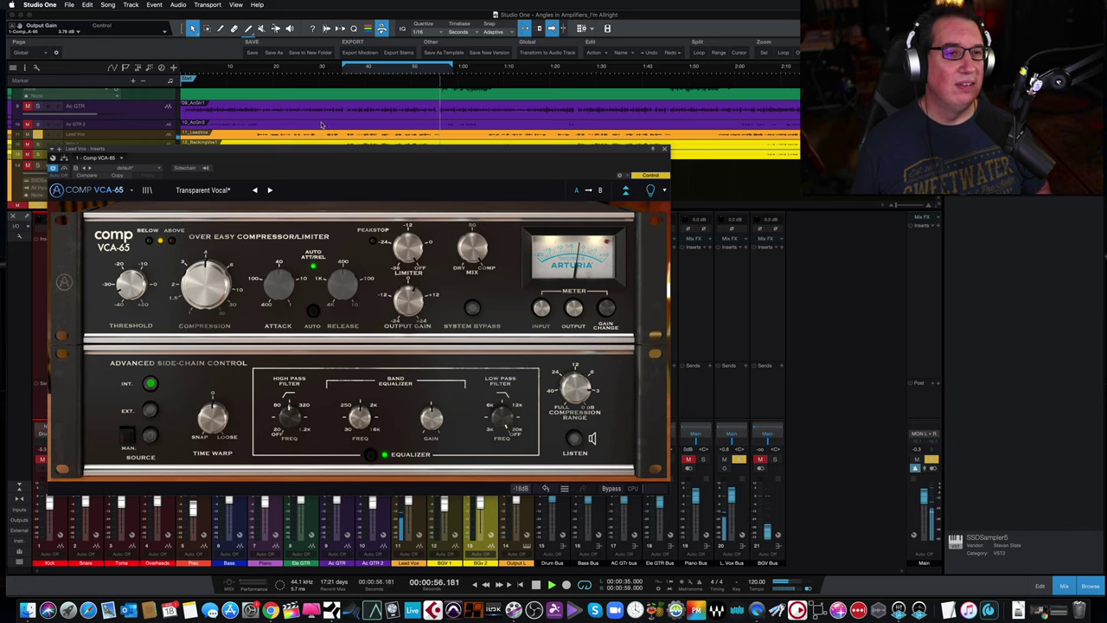
left_click(340, 73)
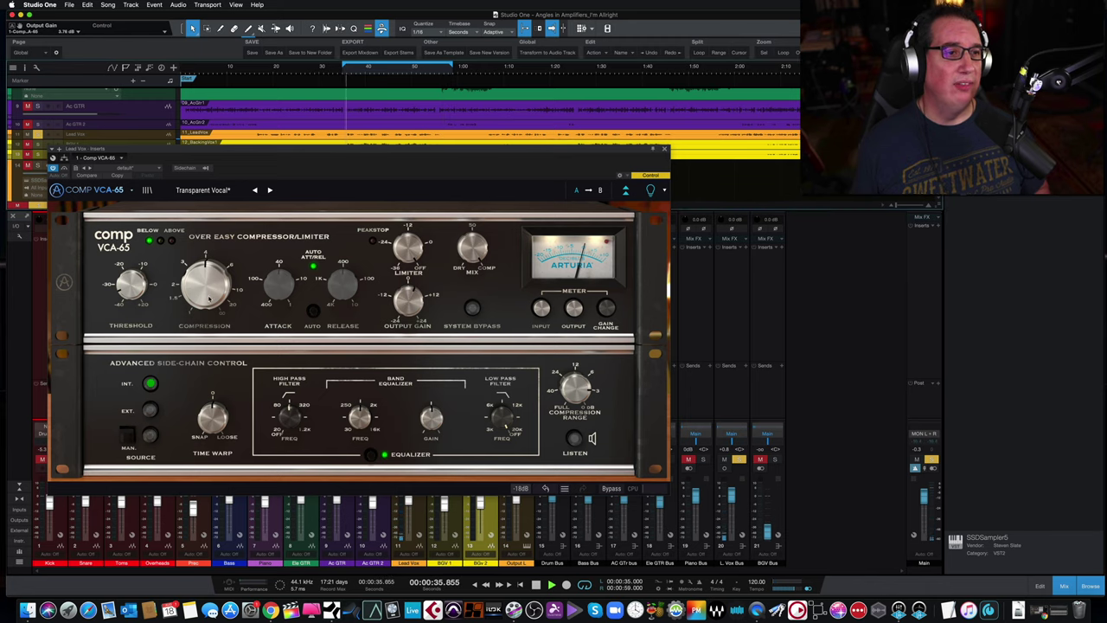
left_click(64, 170)
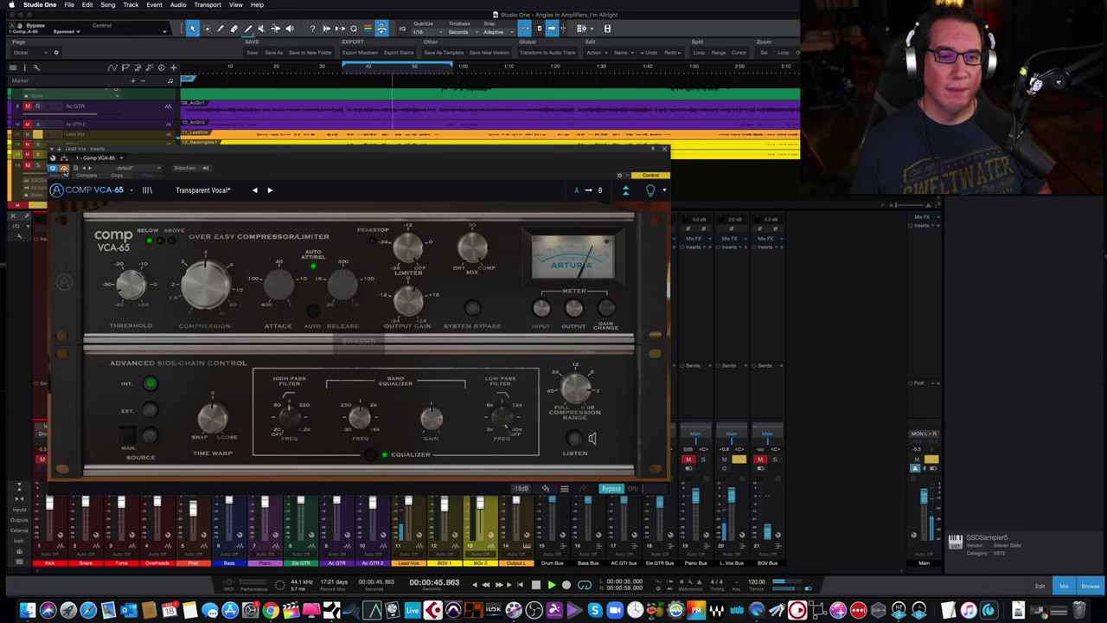
left_click(64, 170)
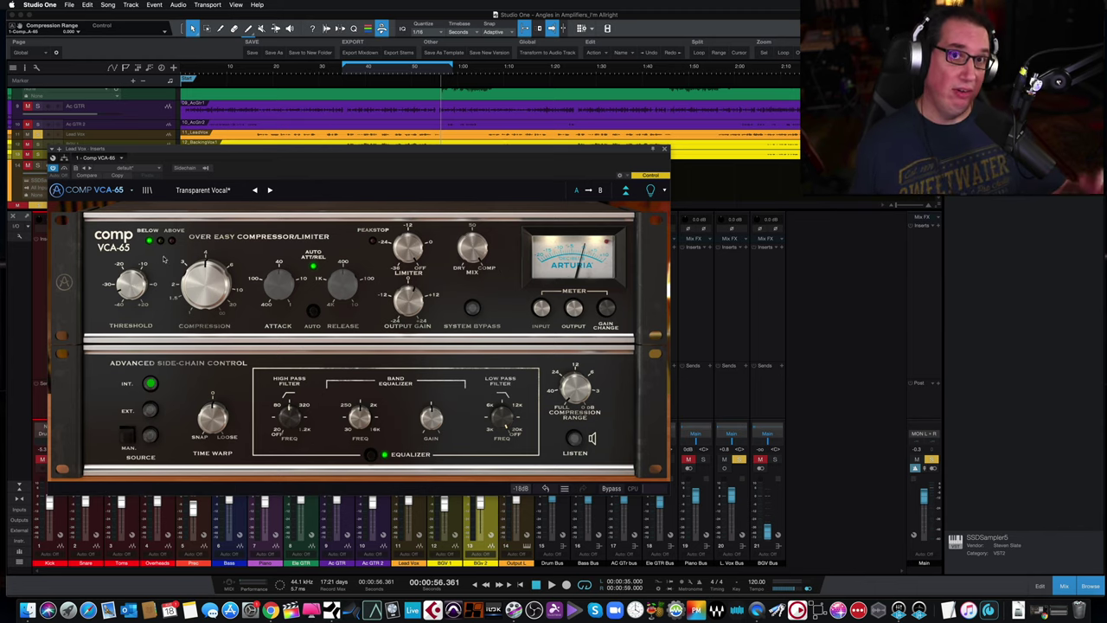
left_click(342, 74)
key("space")
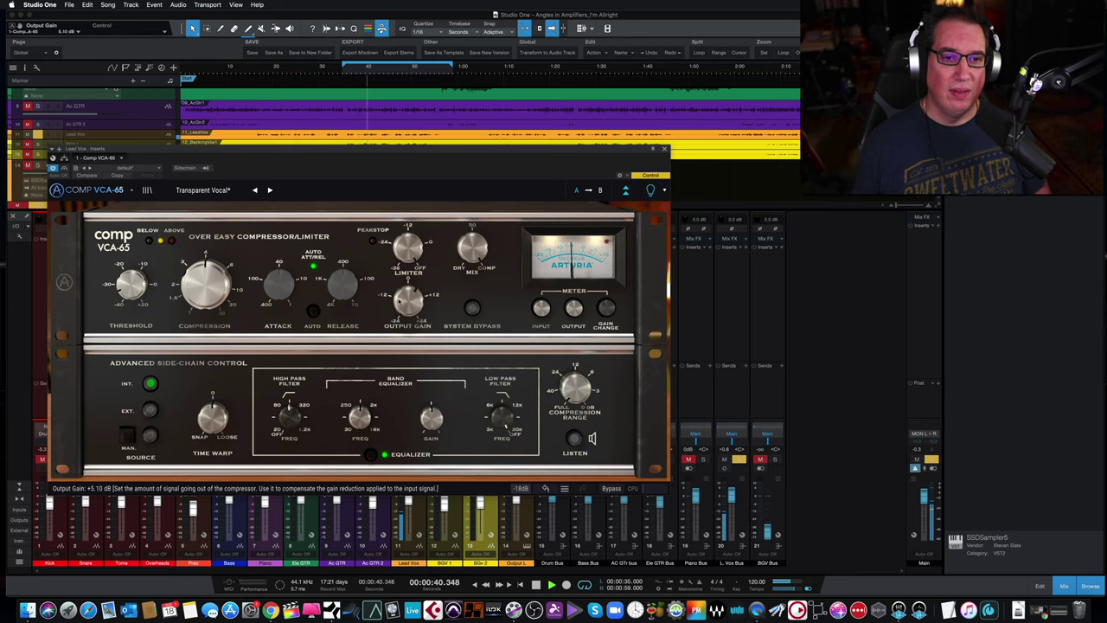
left_click(63, 169)
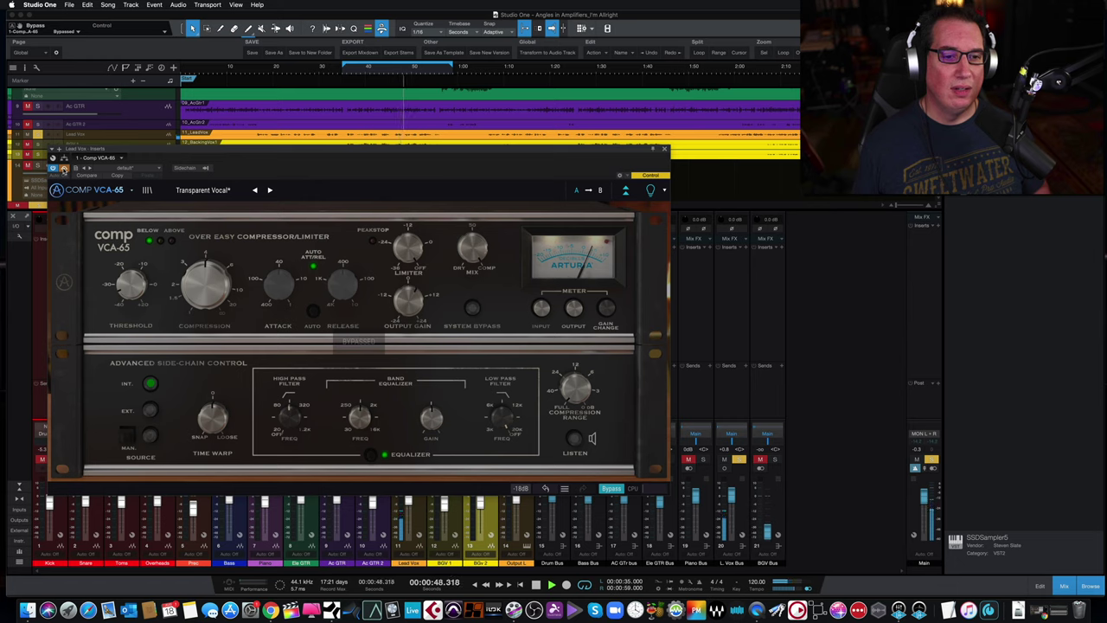
left_click(64, 169)
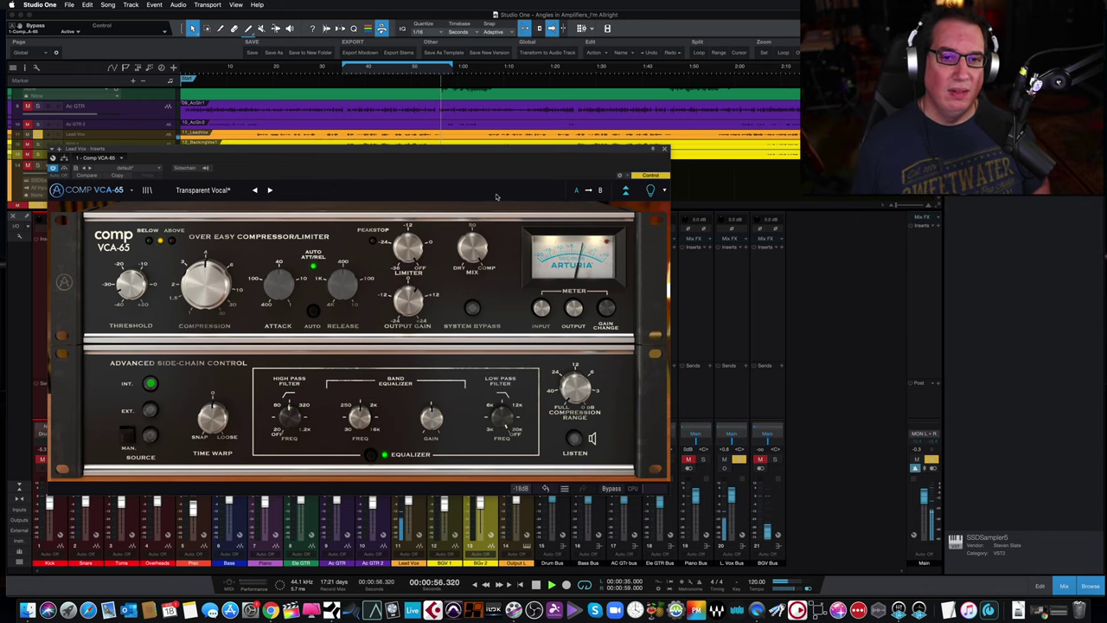
key("space")
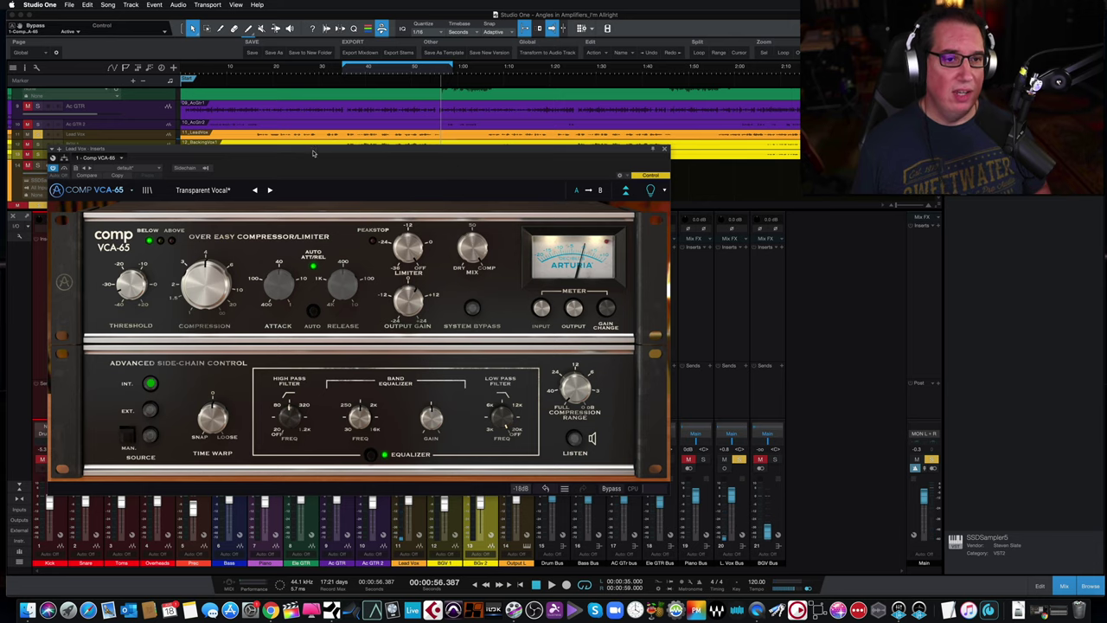
left_click_drag(314, 153, 319, 148)
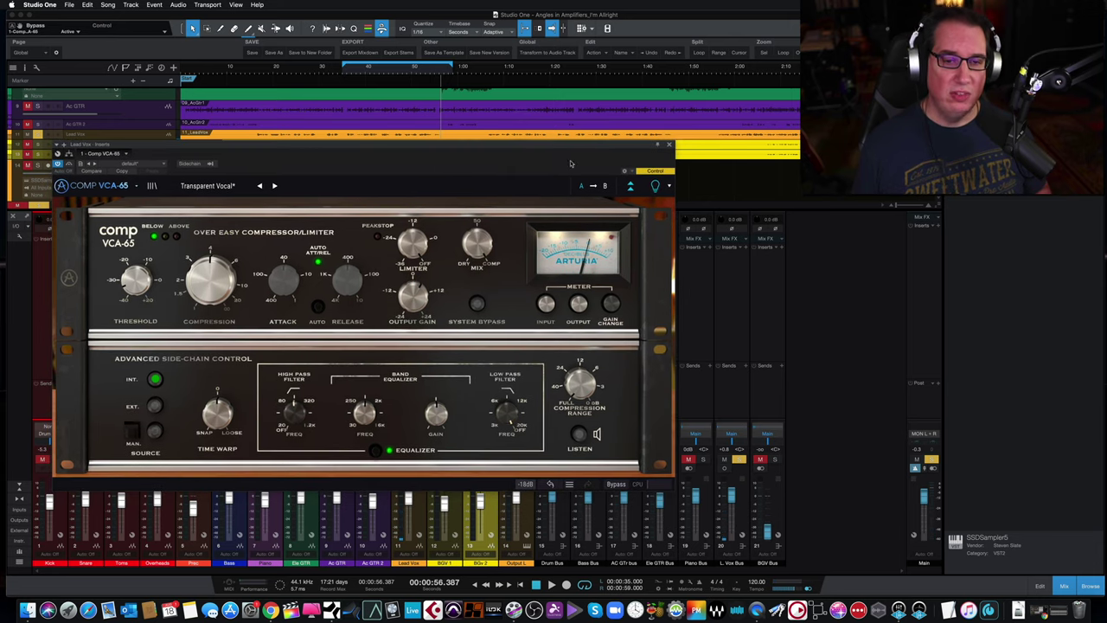
Close the compressor, move the solo from L. Vox Bus to channel 14, and play from the start
left_click(670, 145)
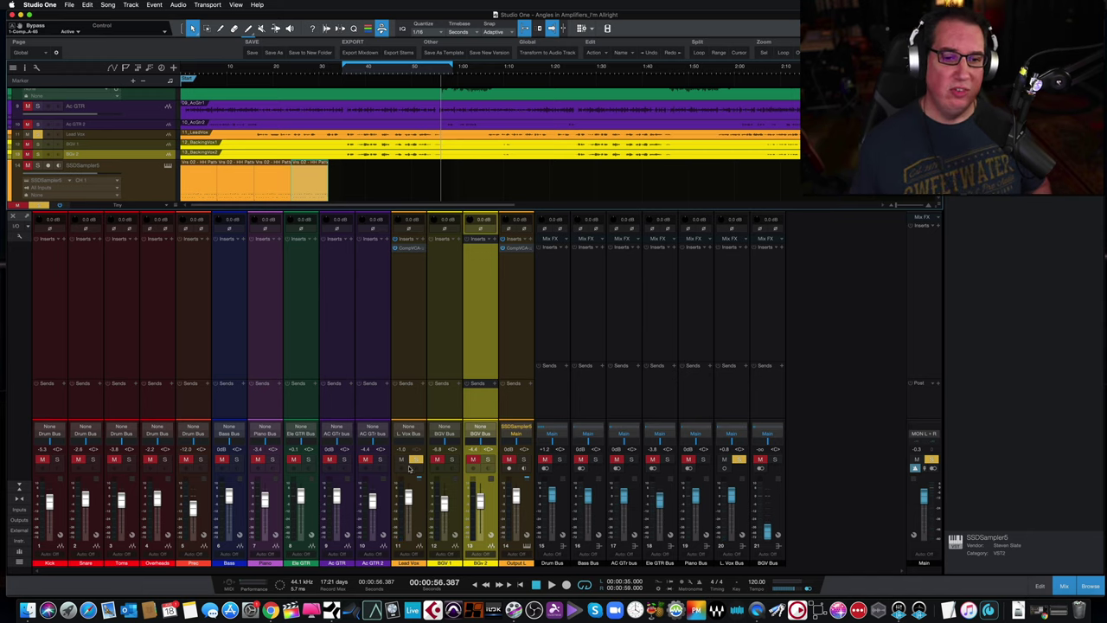
left_click(402, 460)
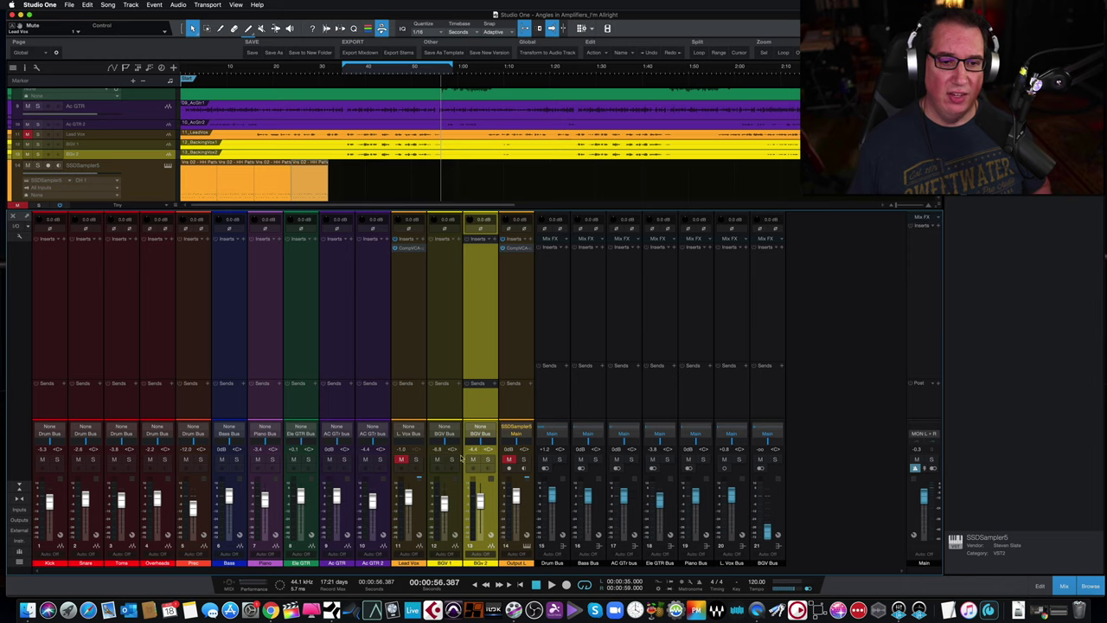
left_click(523, 460)
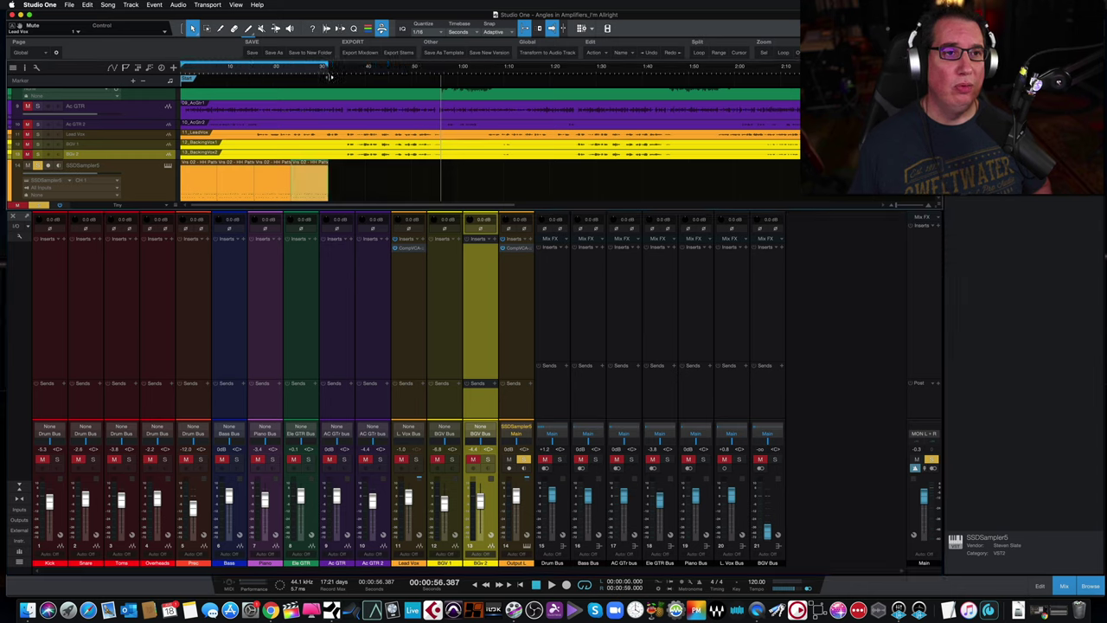
key("comma")
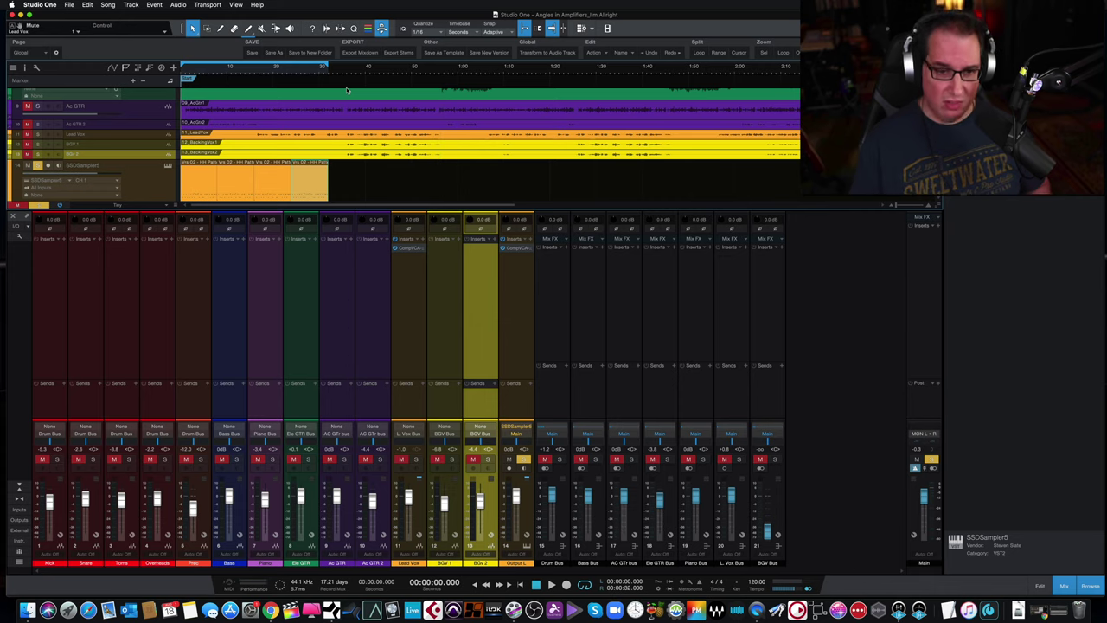
key("space")
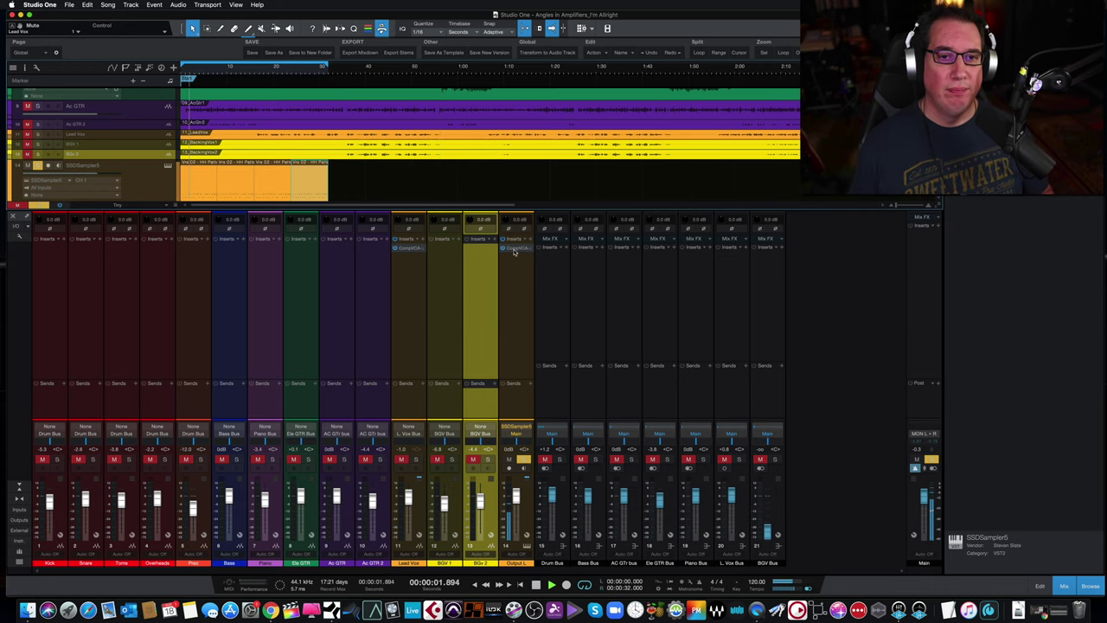
Open the Output L compressor and compare it bypassed against active
left_click(512, 248)
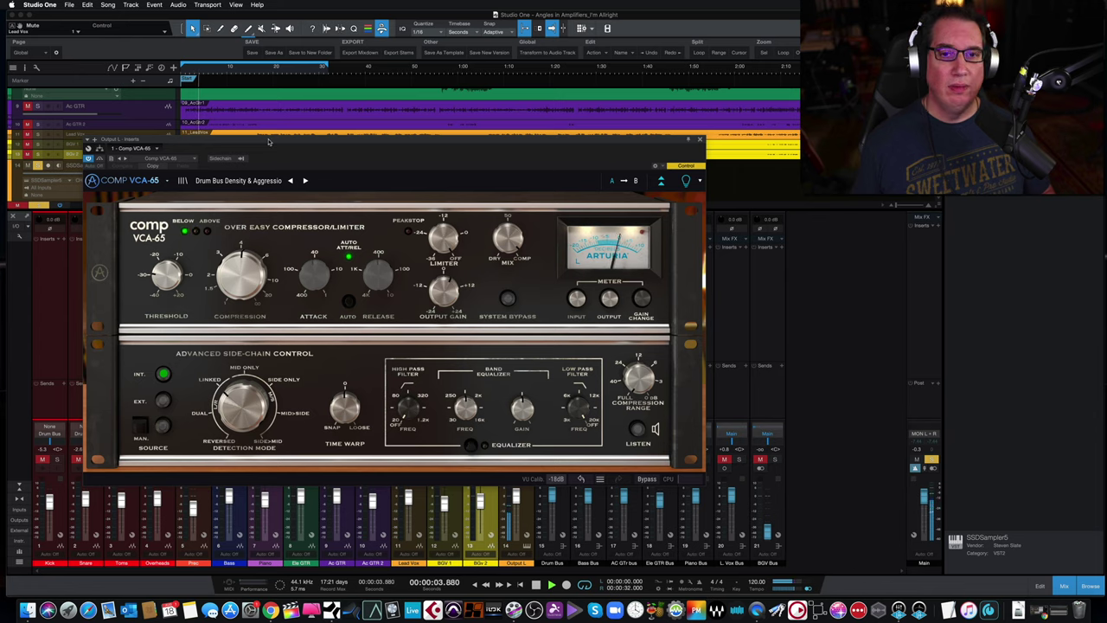
left_click_drag(278, 141, 216, 152)
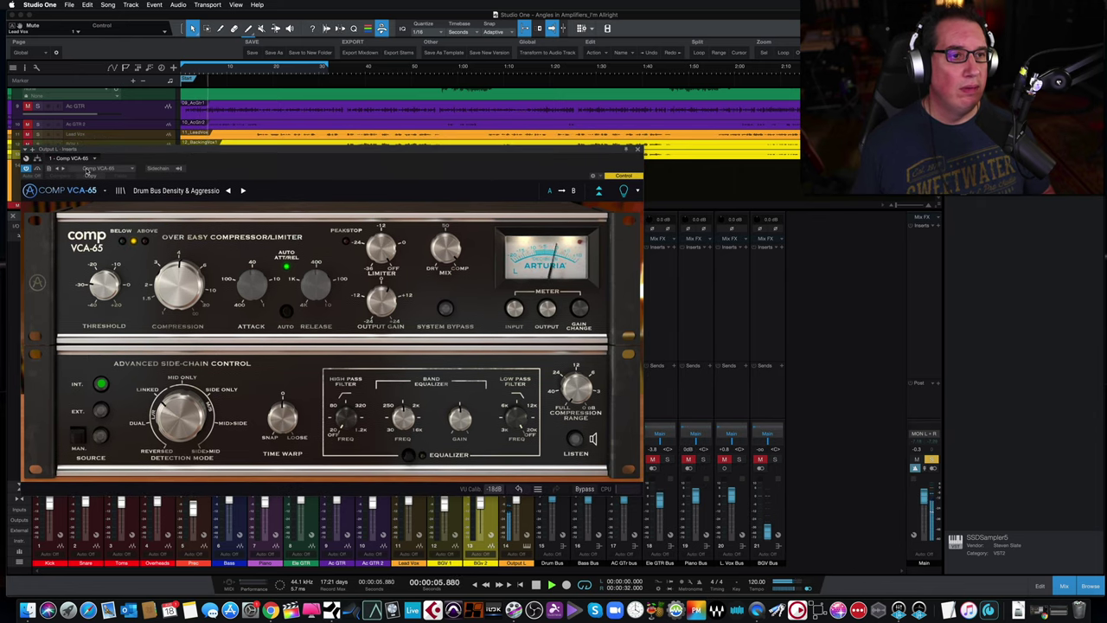
key("b")
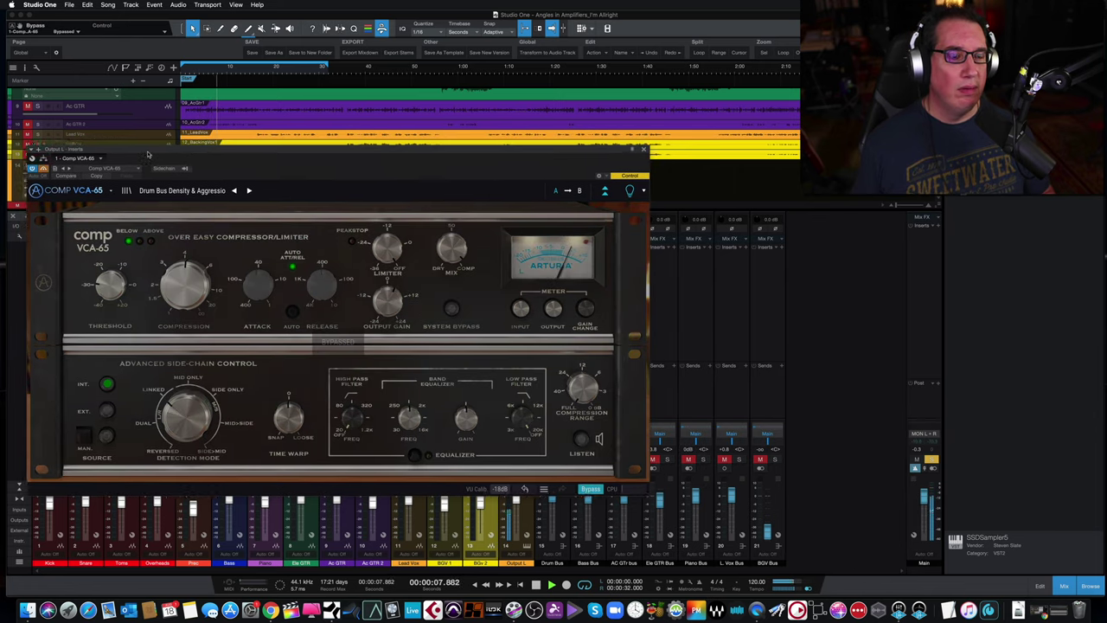
left_click_drag(134, 156, 175, 158)
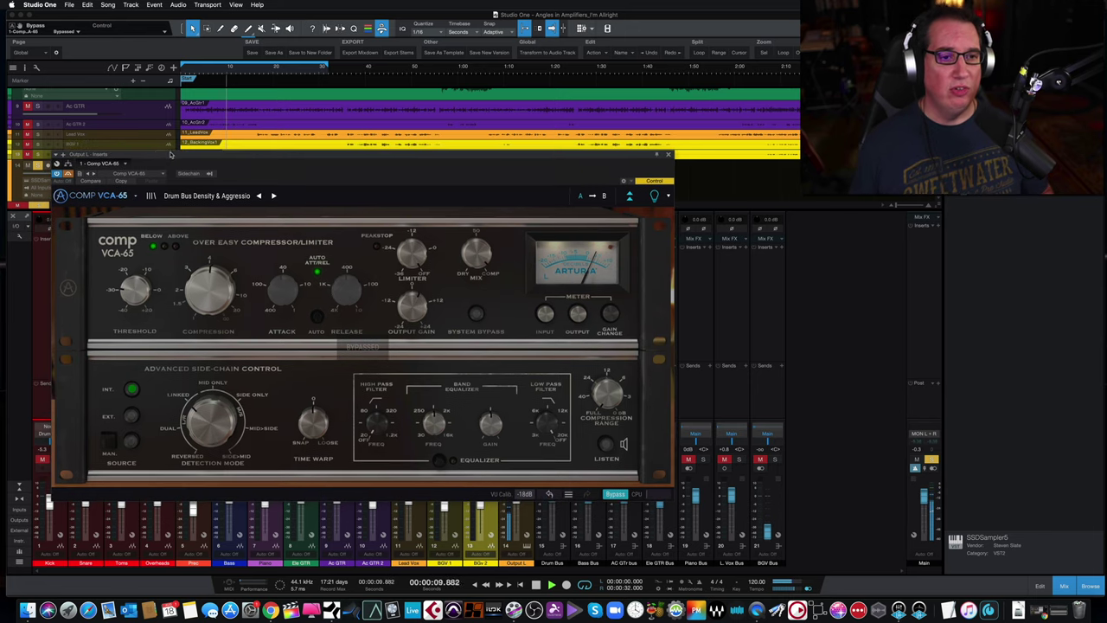
left_click(67, 173)
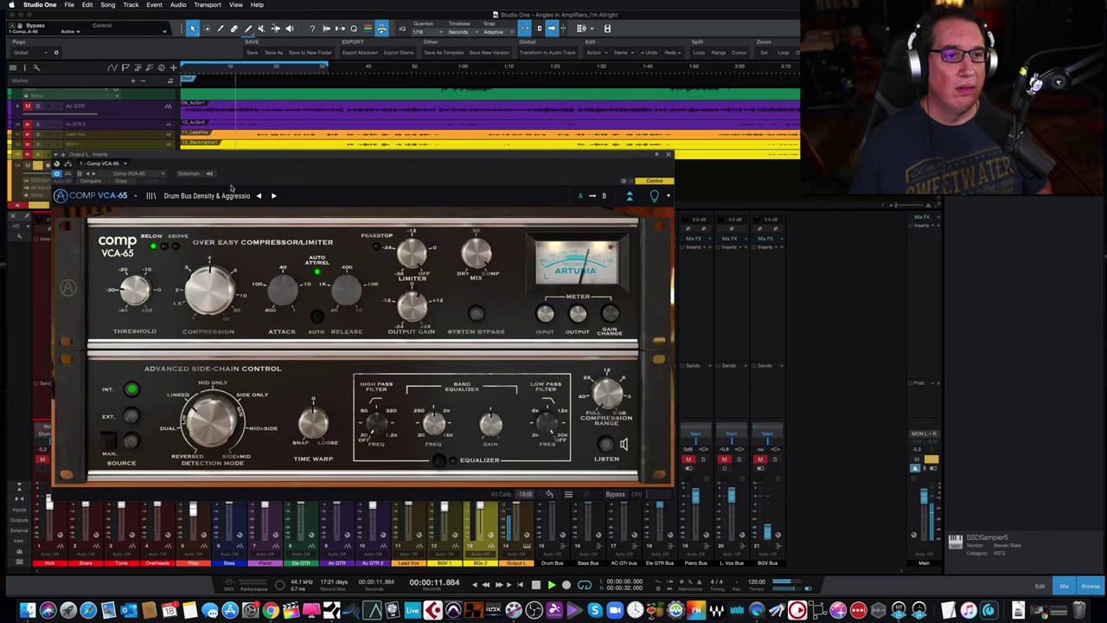
left_click_drag(421, 158, 421, 151)
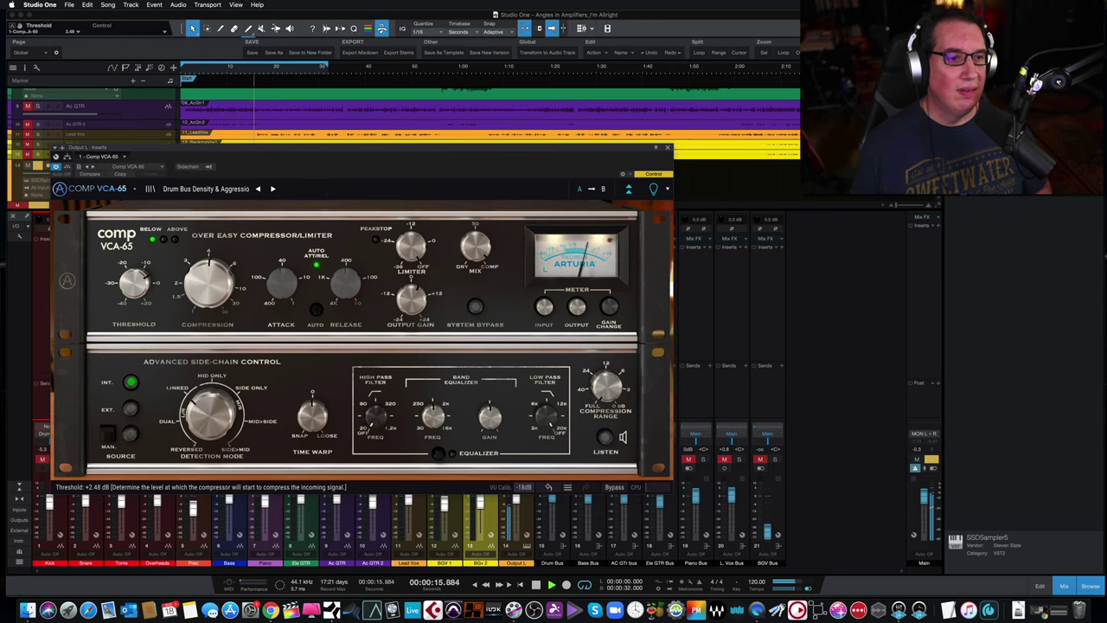
Lower the drum compressor threshold to about -13.8 dB and close its window
left_click_drag(134, 282, 134, 323)
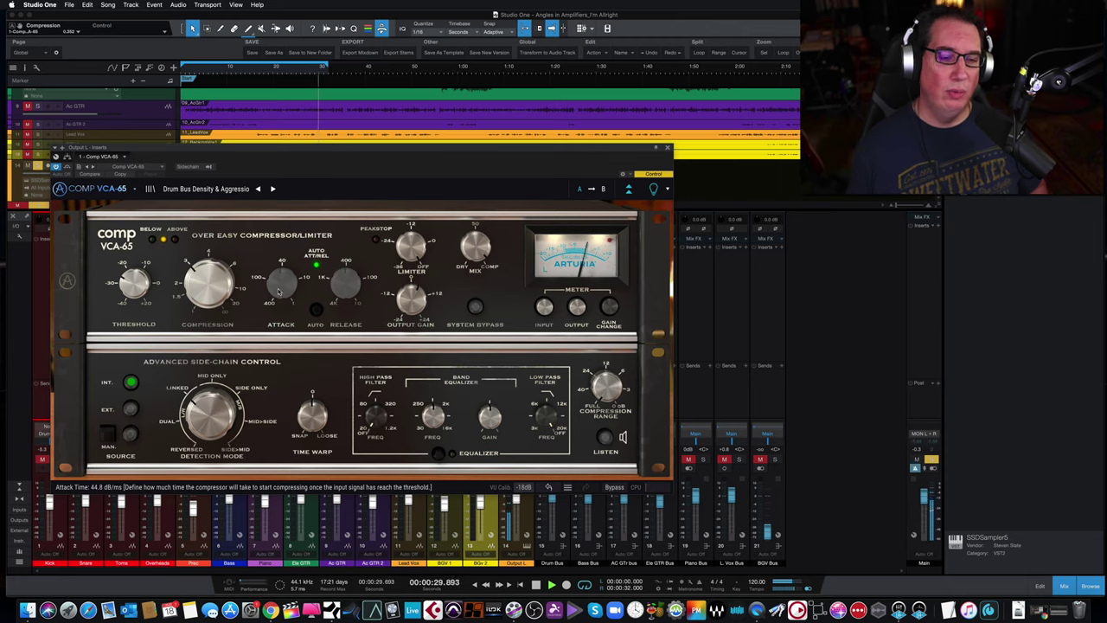
left_click_drag(280, 159, 283, 147)
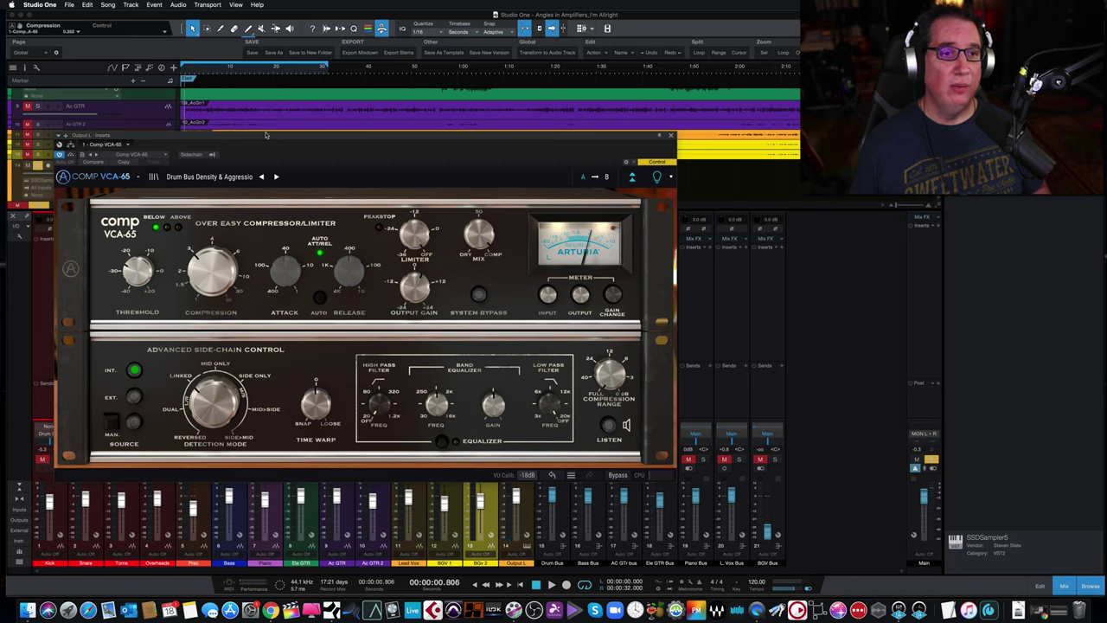
left_click(671, 136)
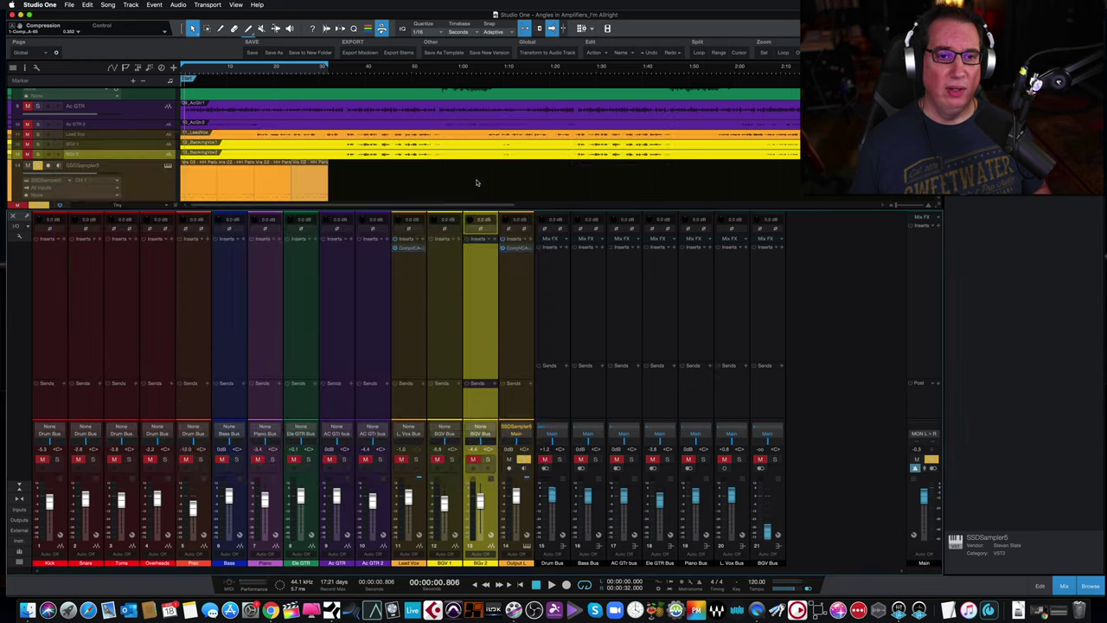
Open and close the L. Vox Bus compressor, then reopen the channel 14 Output L compressor
left_click(417, 250)
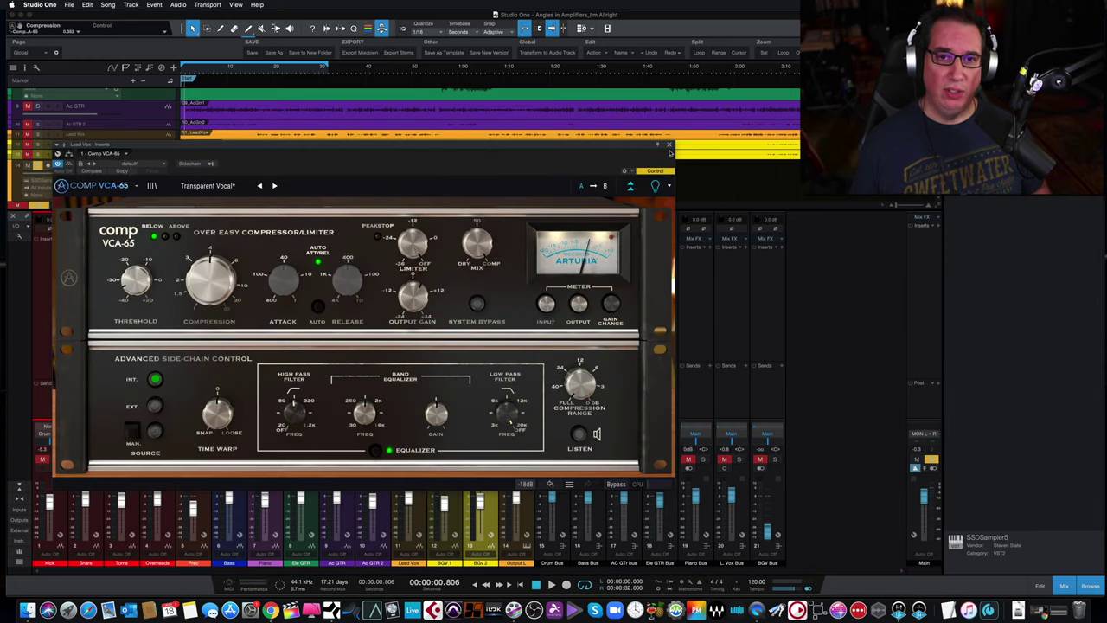
left_click(669, 146)
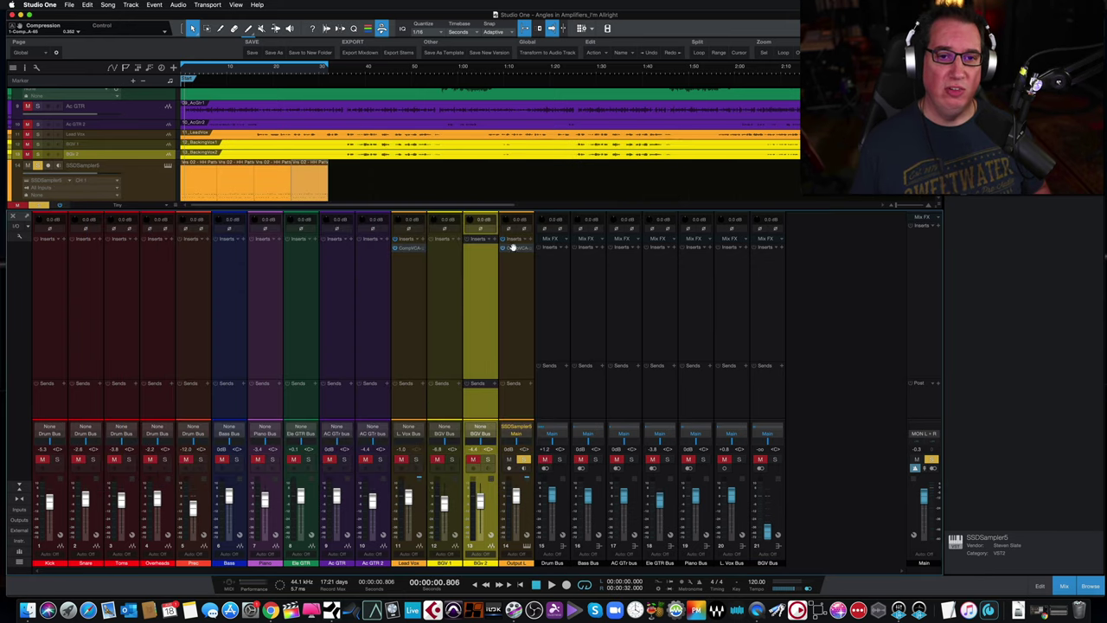
left_click(513, 249)
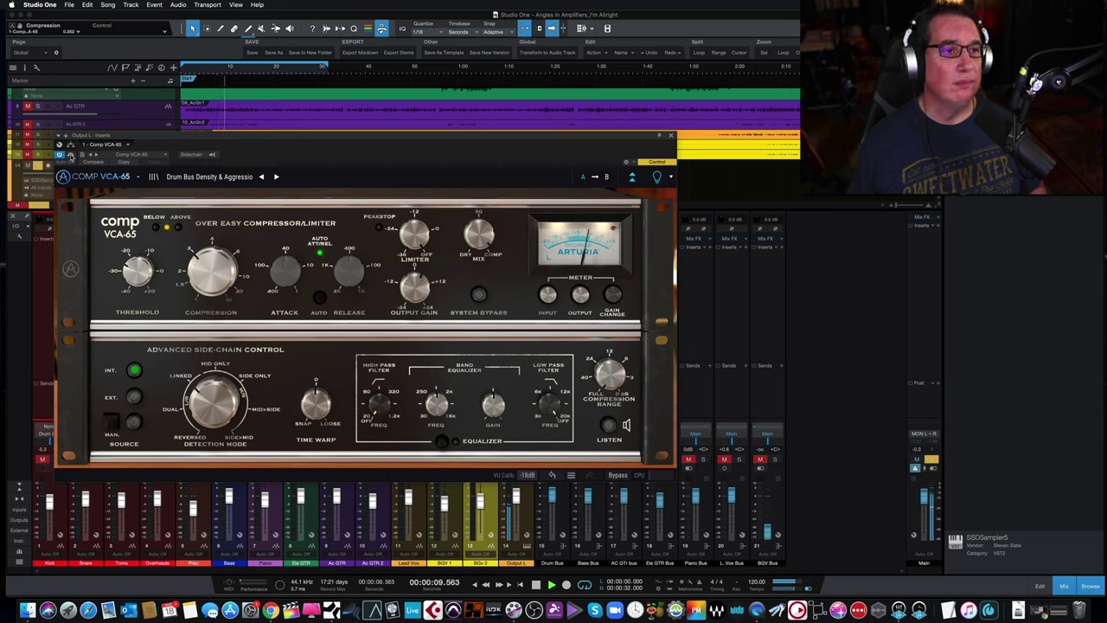
Turn the Mix knob toward dry, comparing with bypass before and after
left_click(71, 155)
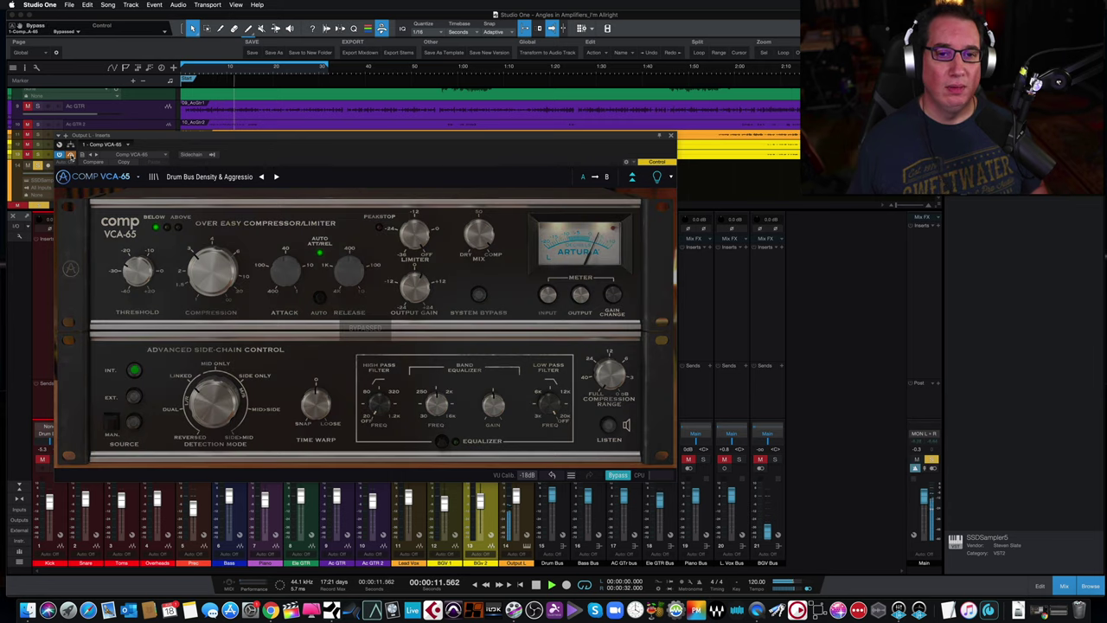
left_click(71, 155)
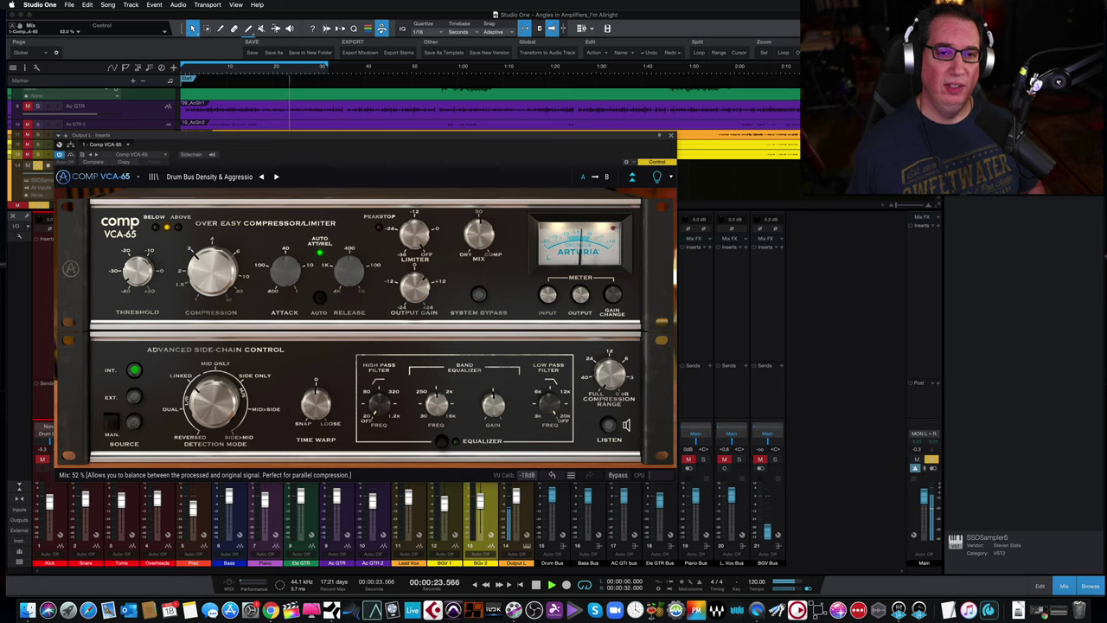
mouse_move(478, 232)
left_mouse_down()
mouse_move(479, 260)
mouse_move(479, 241)
left_mouse_up()
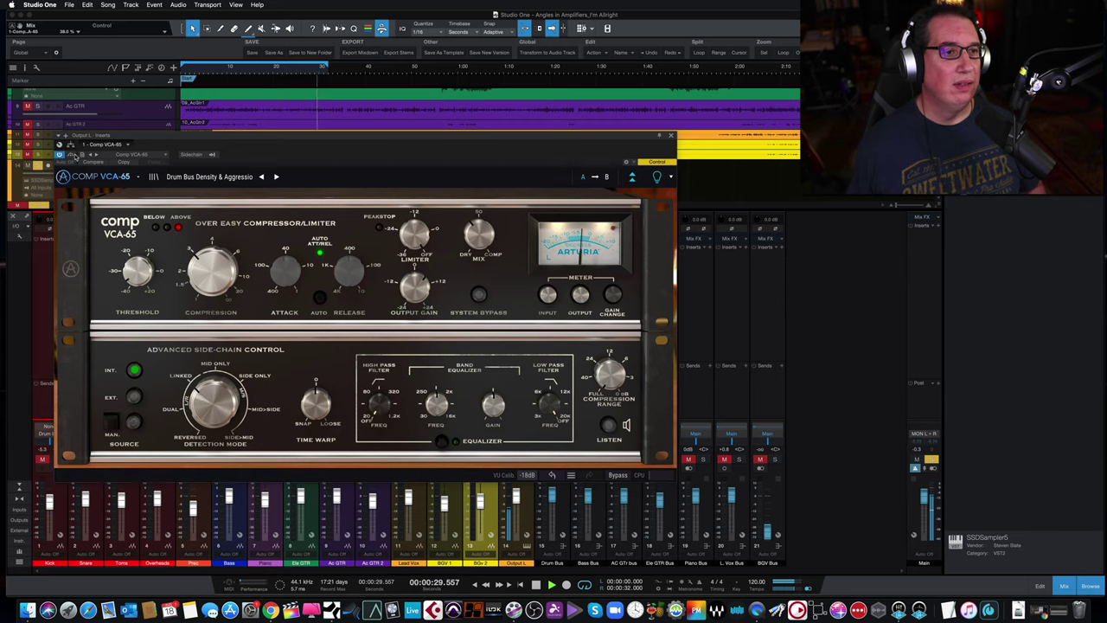
left_click(70, 155)
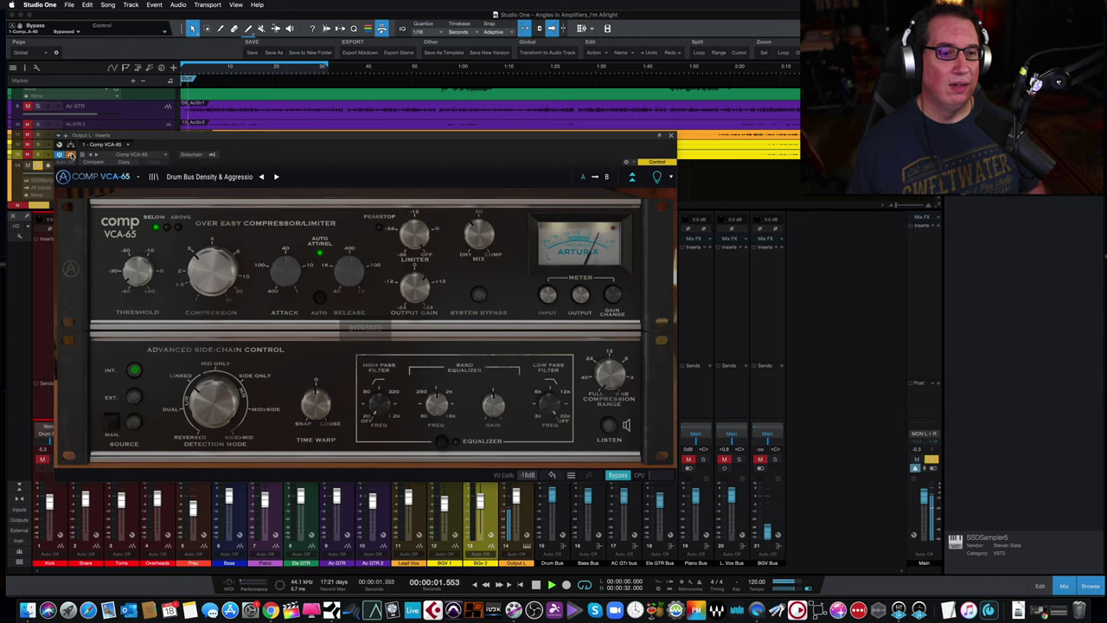
left_click(70, 155)
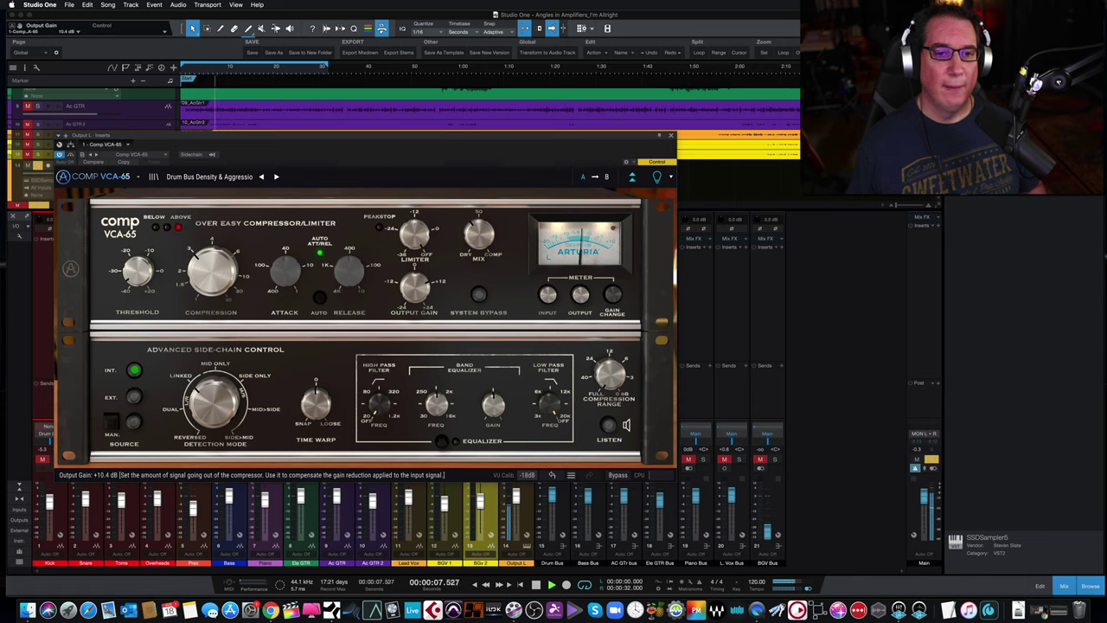
Set Output Gain to about 6.34 dB, with bypass comparisons around the change
left_click(71, 155)
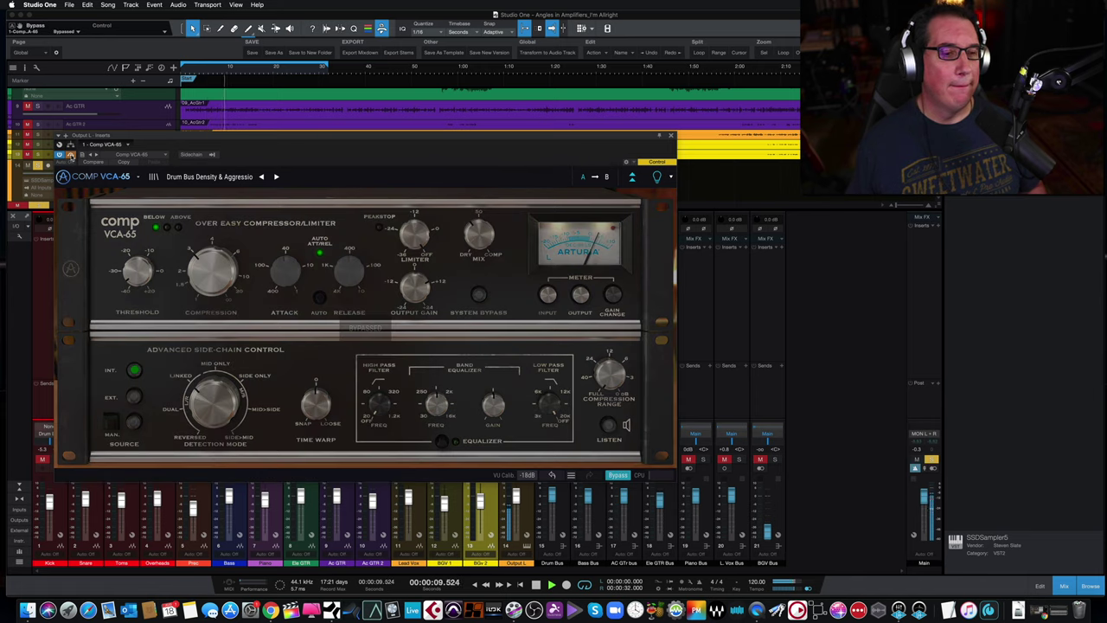
left_click(70, 155)
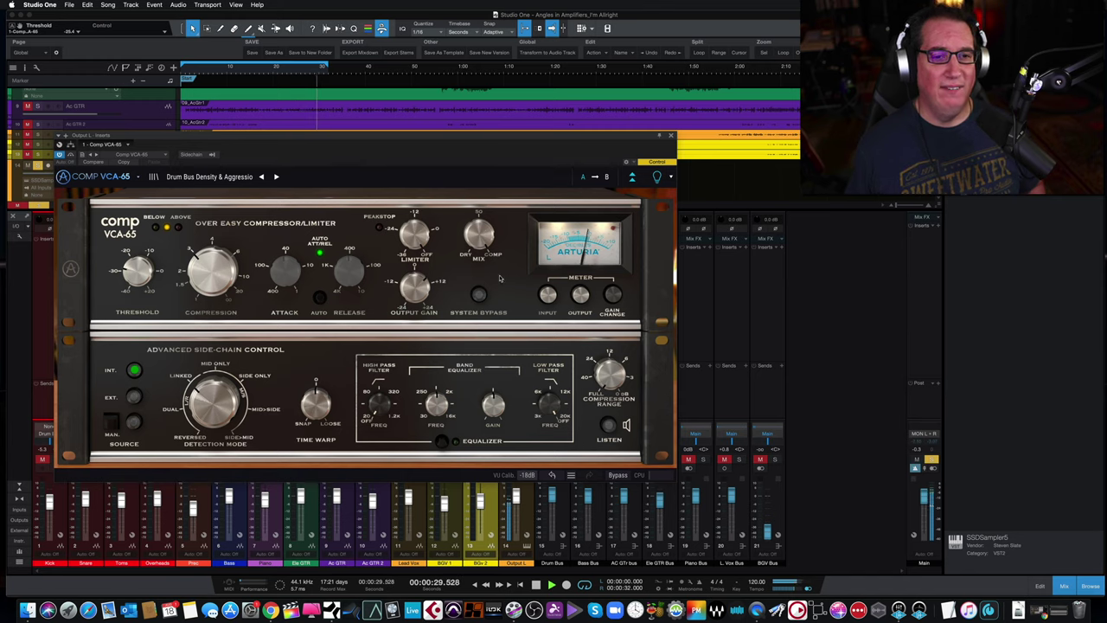
left_click_drag(403, 286, 404, 293)
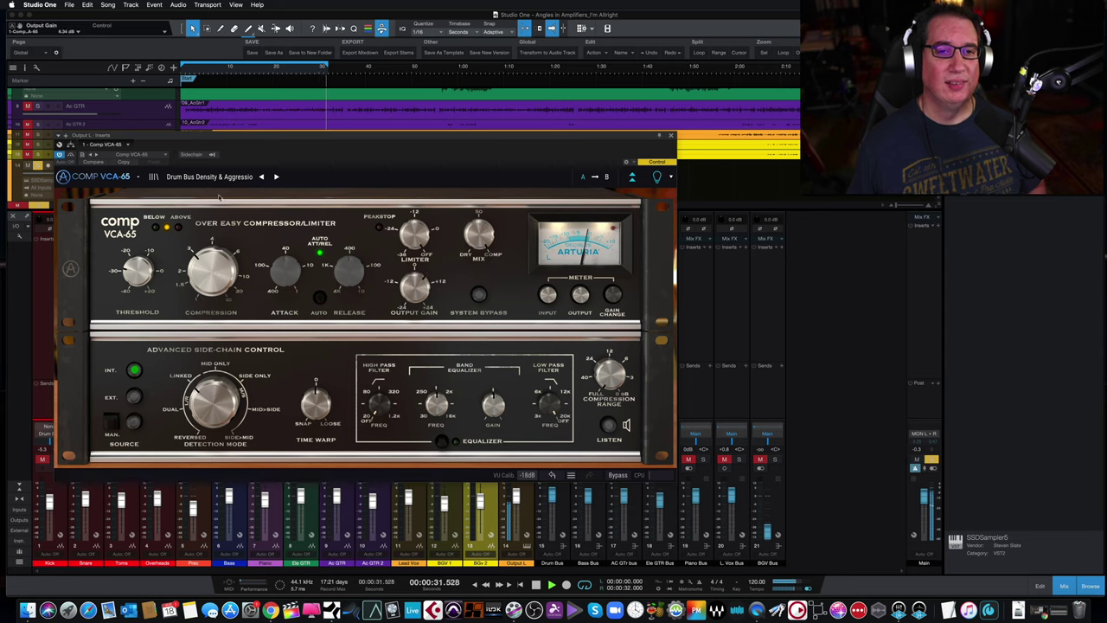
left_click(61, 155)
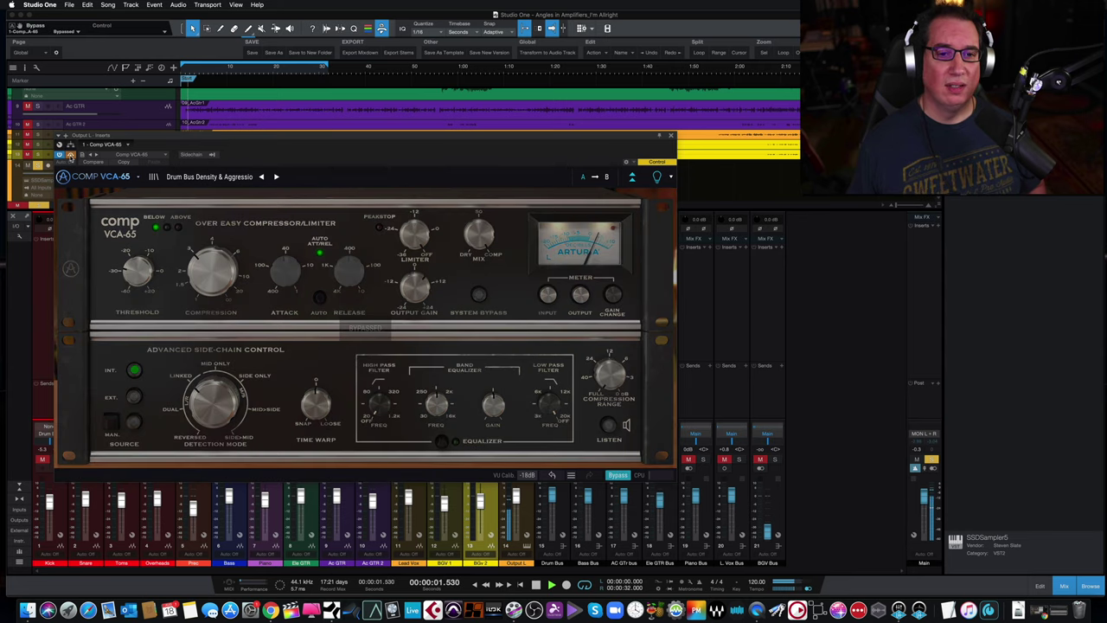
left_click(60, 155)
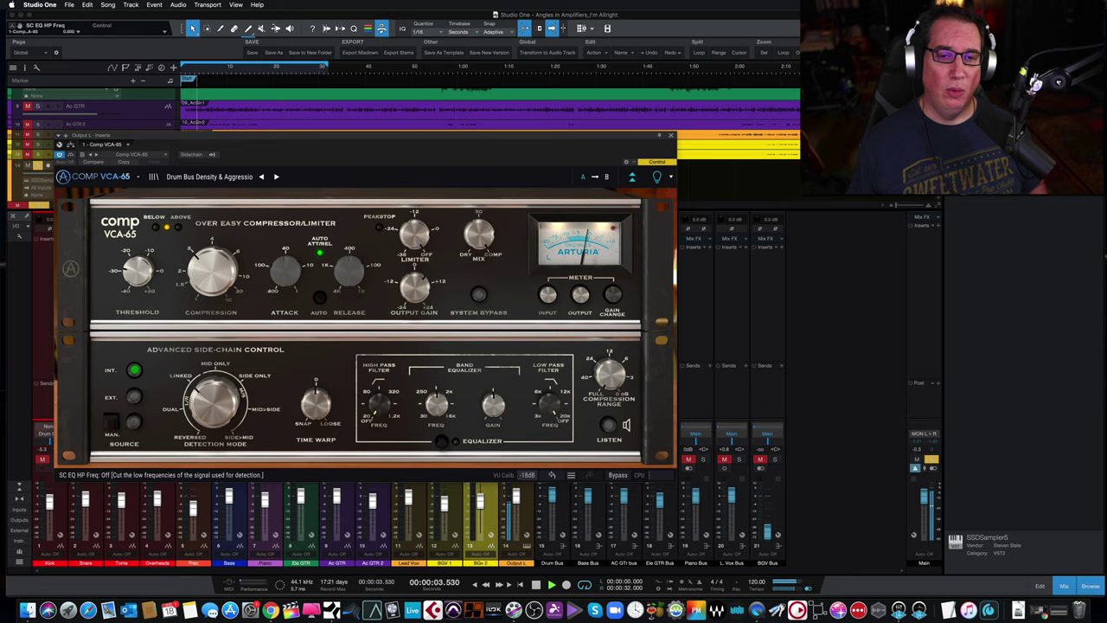
Raise the side-chain high-pass through 74.1 to 213 Hz while listening, and enable the side-chain equalizer
left_click_drag(378, 400, 379, 386)
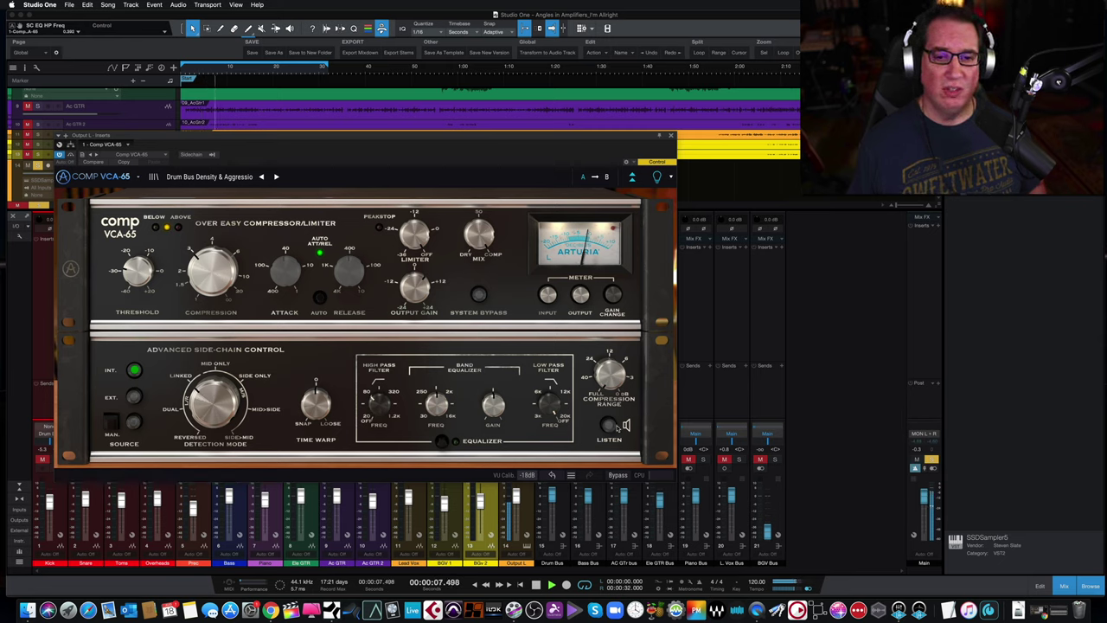
left_click(607, 424)
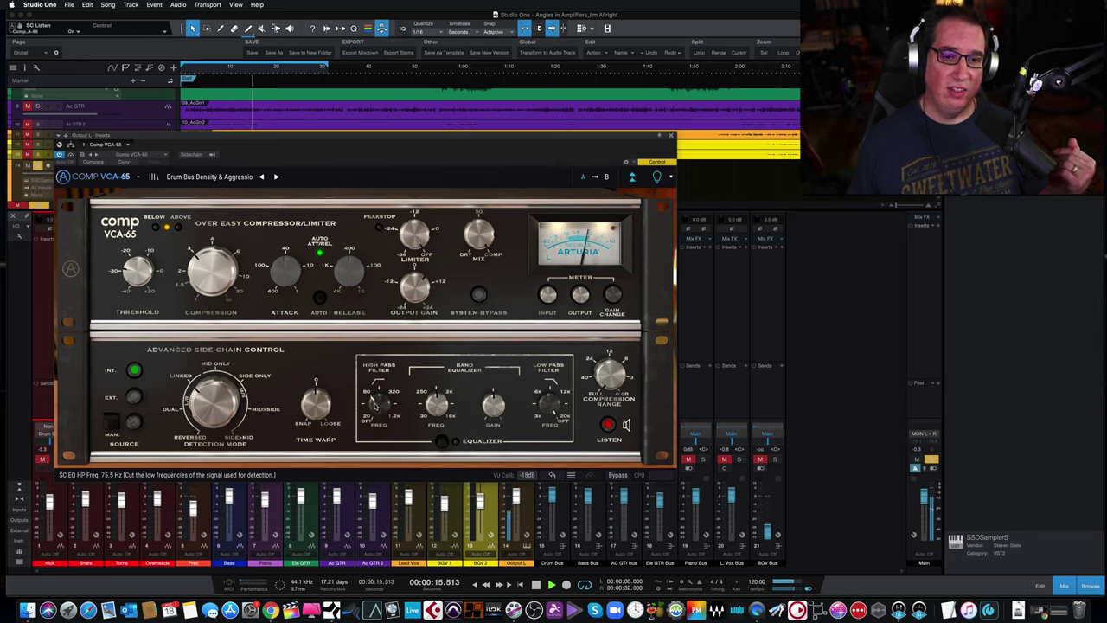
mouse_move(378, 404)
left_mouse_down()
mouse_move(377, 382)
mouse_move(377, 403)
left_mouse_up()
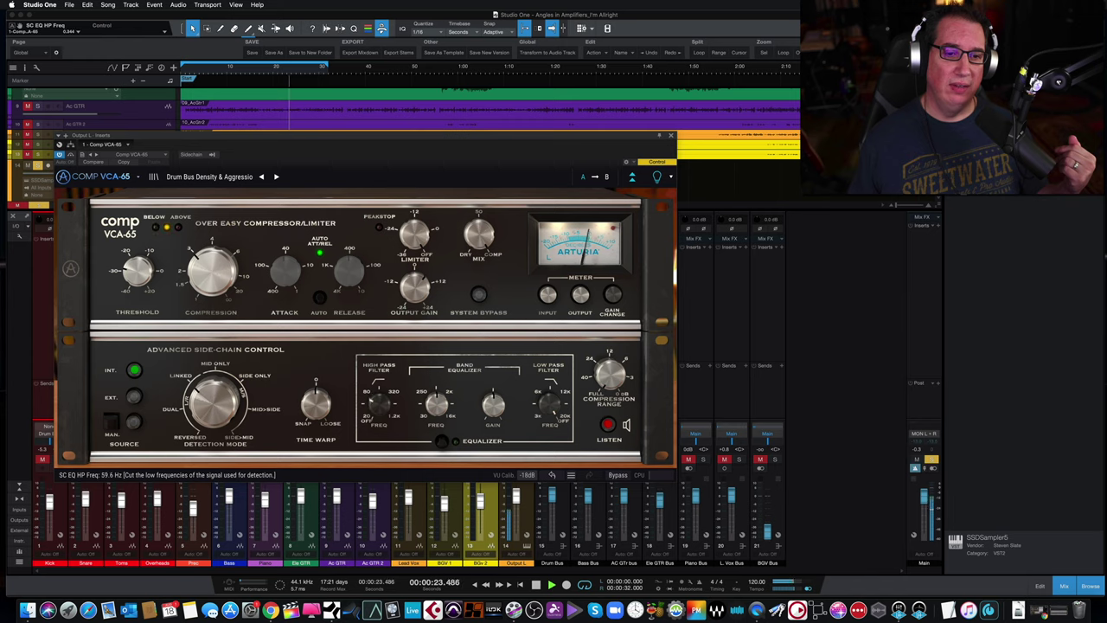
left_click(439, 441)
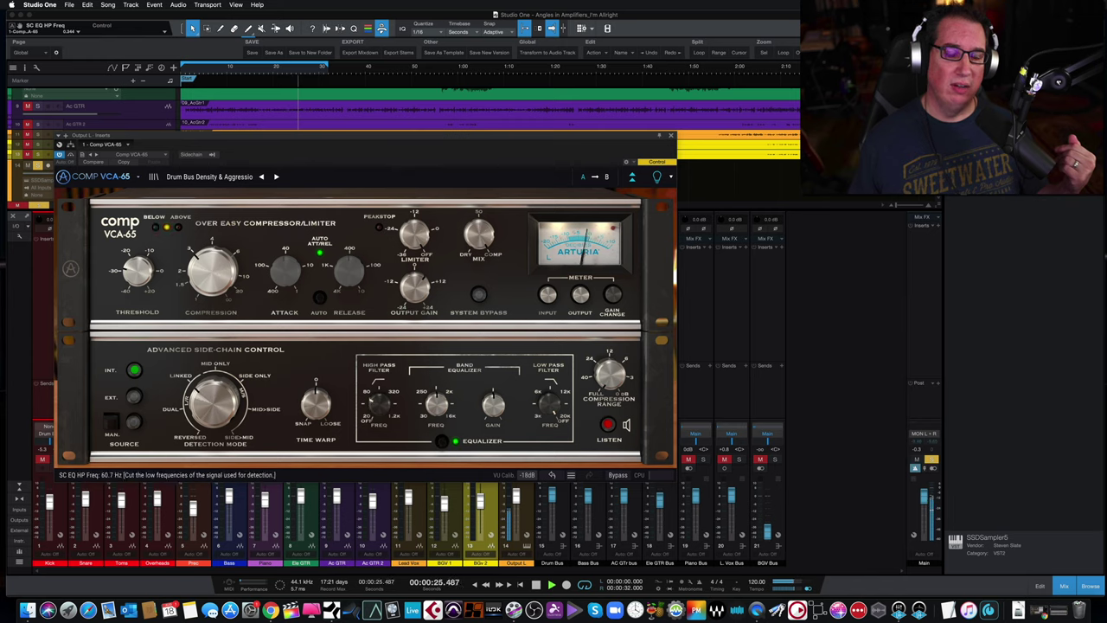
Lower the side-chain high-pass to 162 Hz then off, disable Listen, and bypass the compressor
left_click_drag(377, 402, 377, 408)
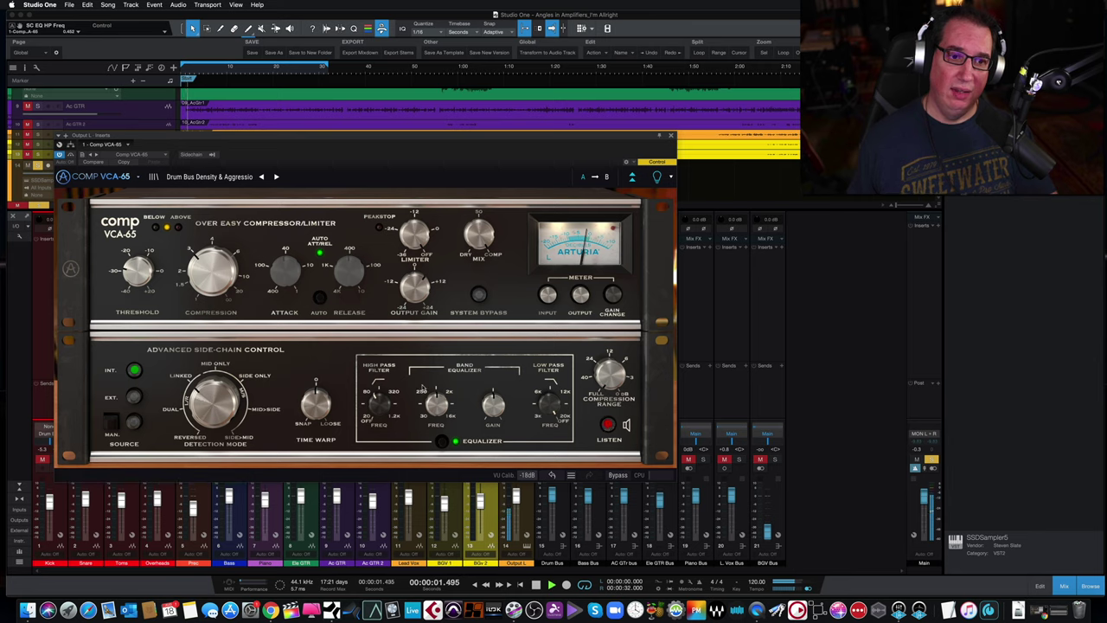
mouse_move(377, 404)
left_mouse_down()
mouse_move(377, 415)
mouse_move(377, 394)
mouse_move(377, 405)
left_mouse_up()
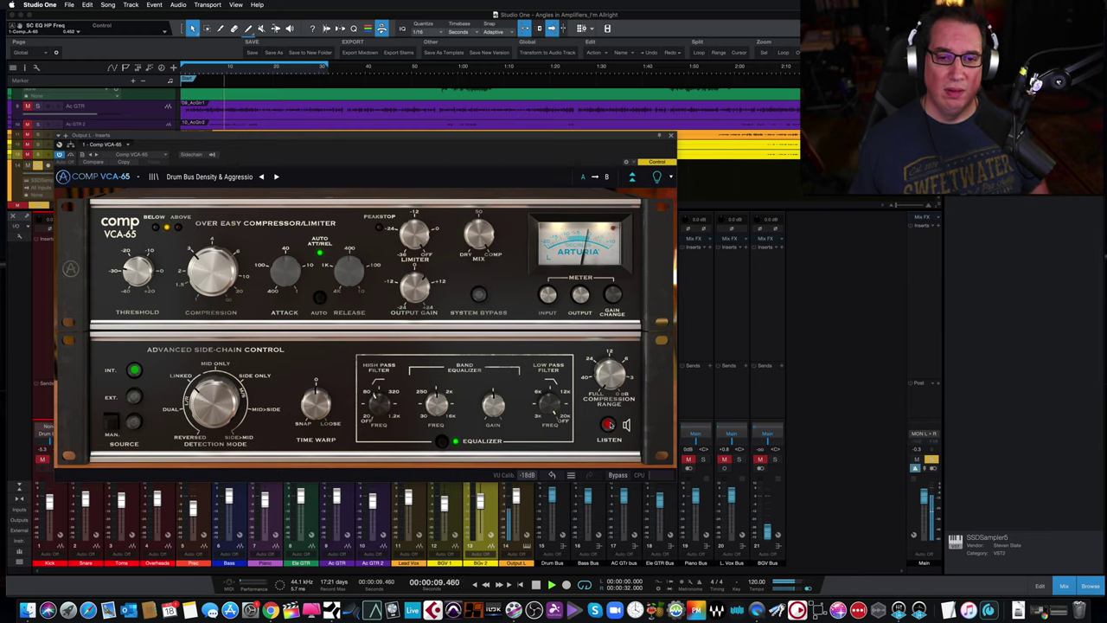
left_click(609, 424)
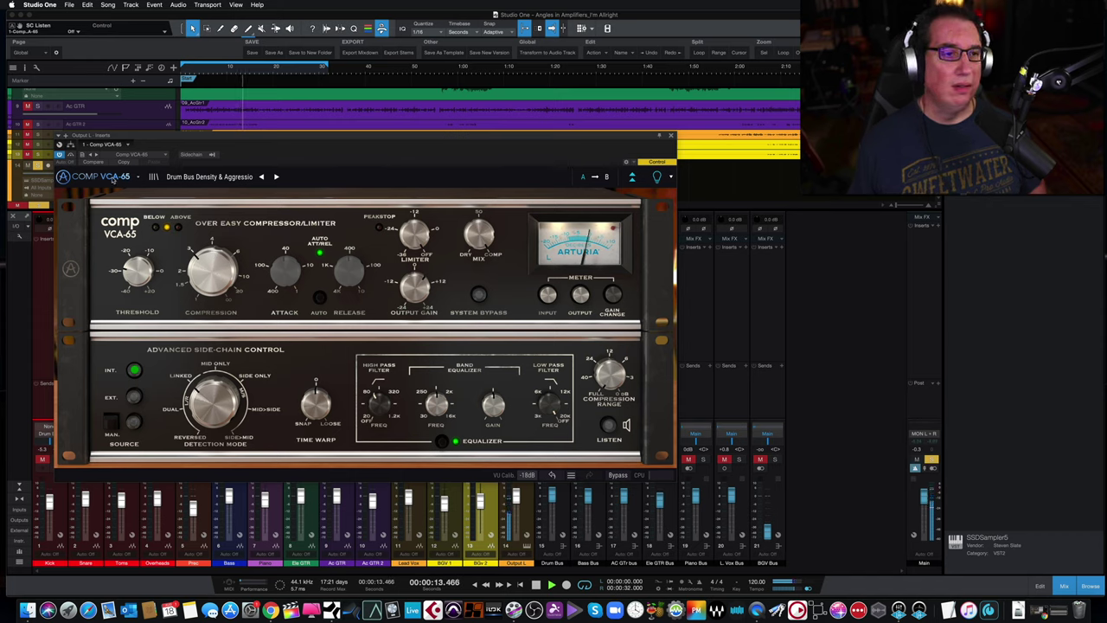
left_click(71, 155)
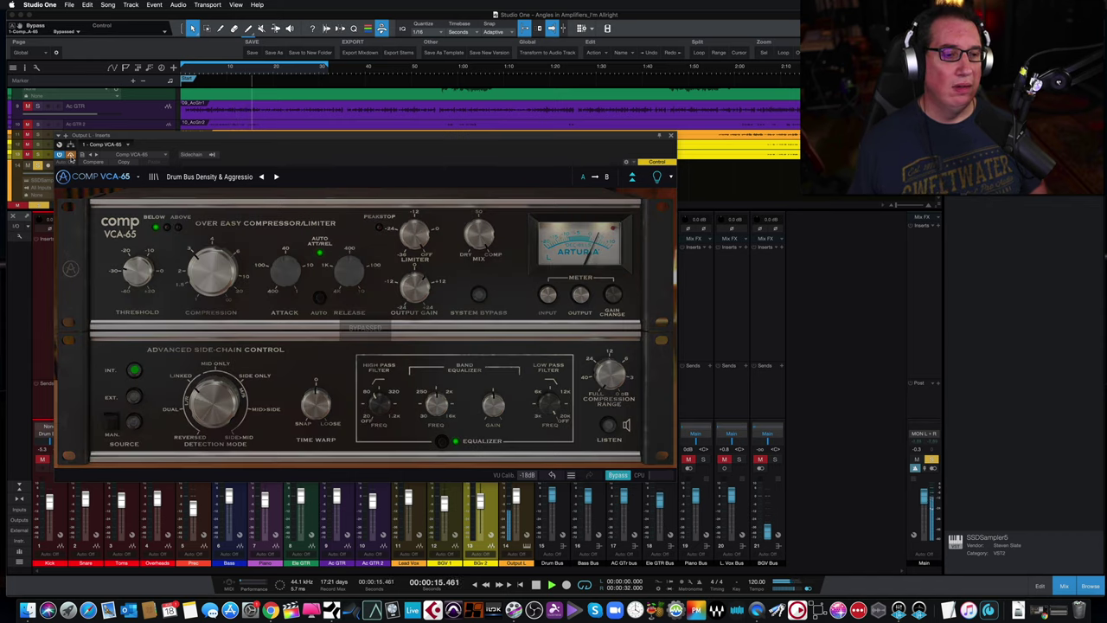
Re-enable the Comp VCA-65, switch Detection Mode to Linked, and A/B it with bypass
left_click(71, 155)
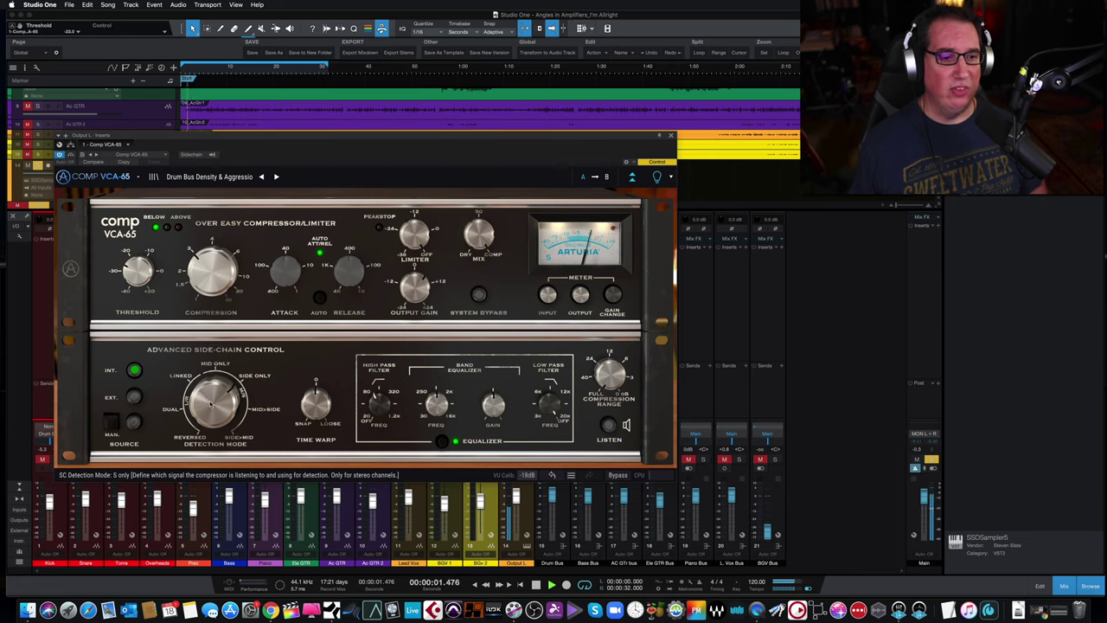
left_click_drag(216, 403, 217, 422)
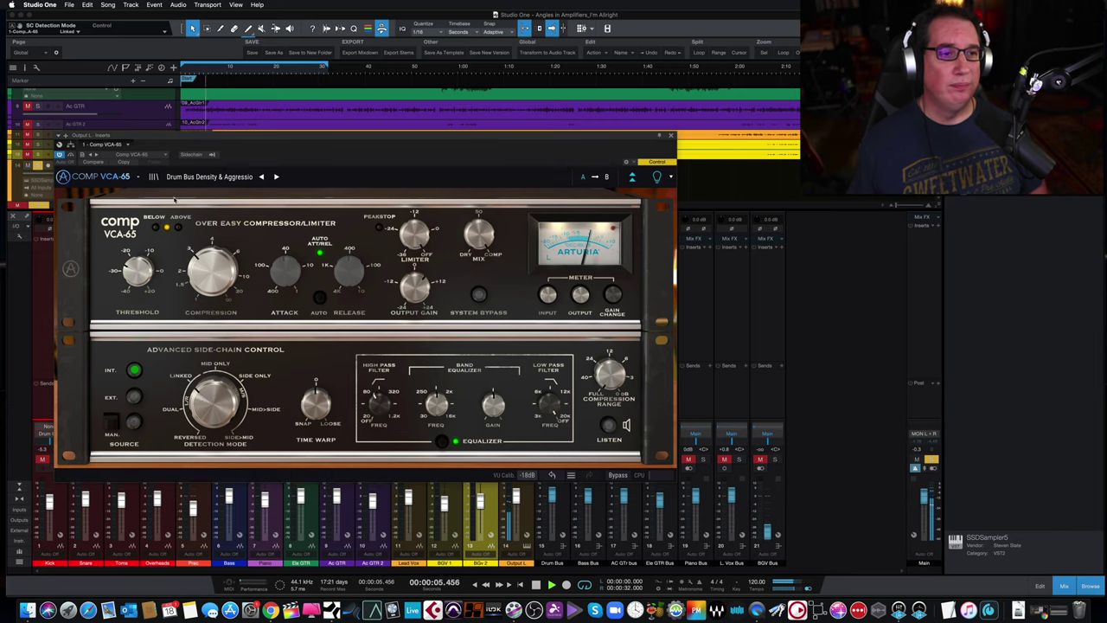
left_click(478, 294)
left_click(478, 294)
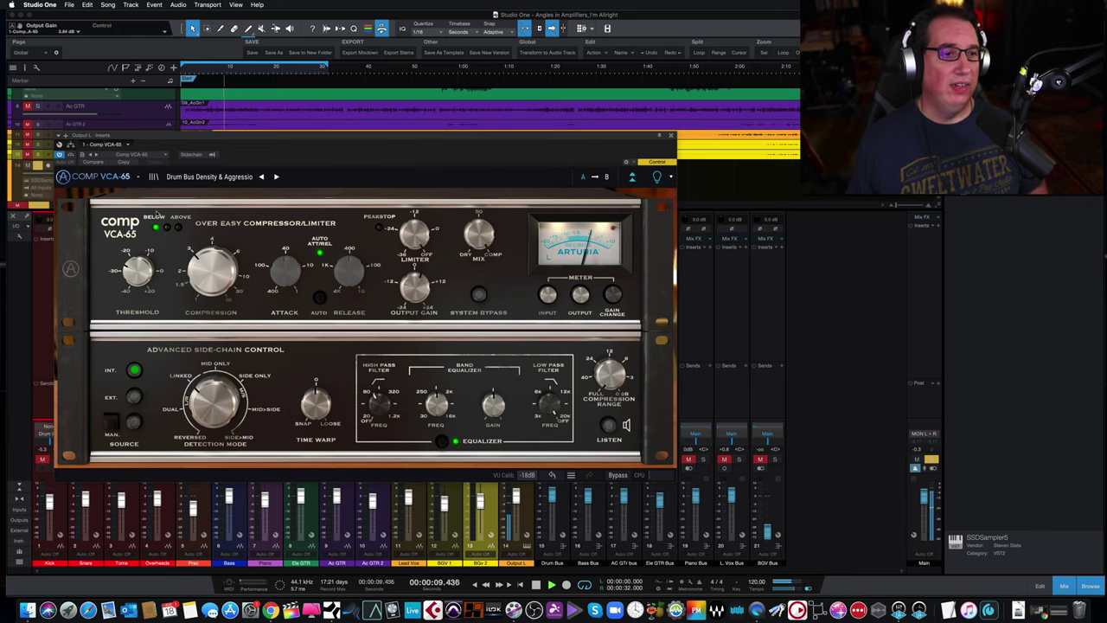
left_click(71, 155)
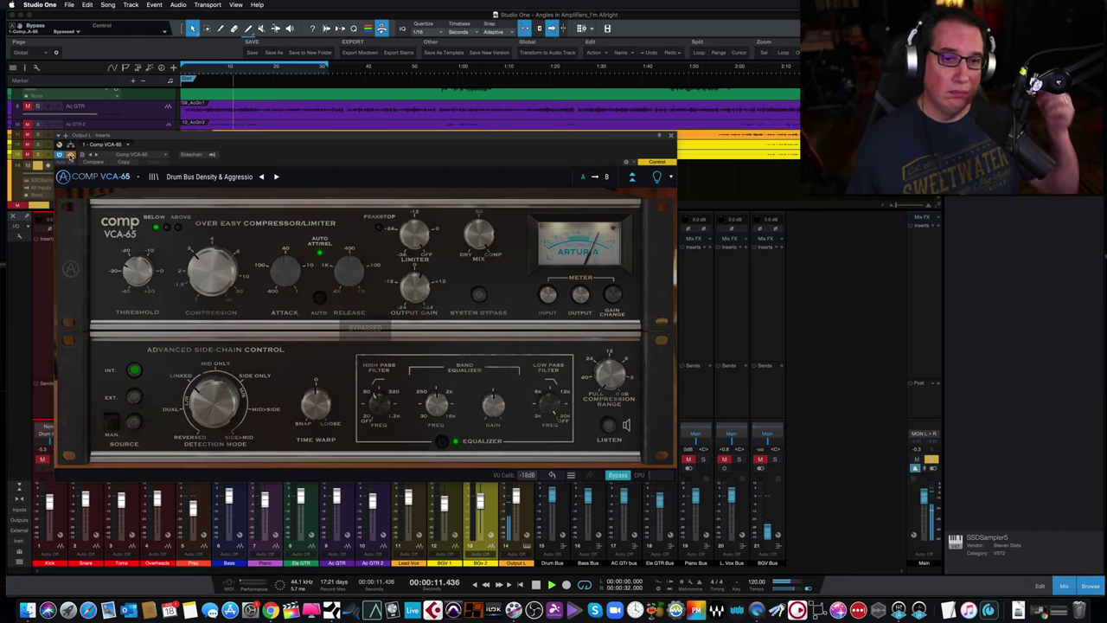
left_click(71, 156)
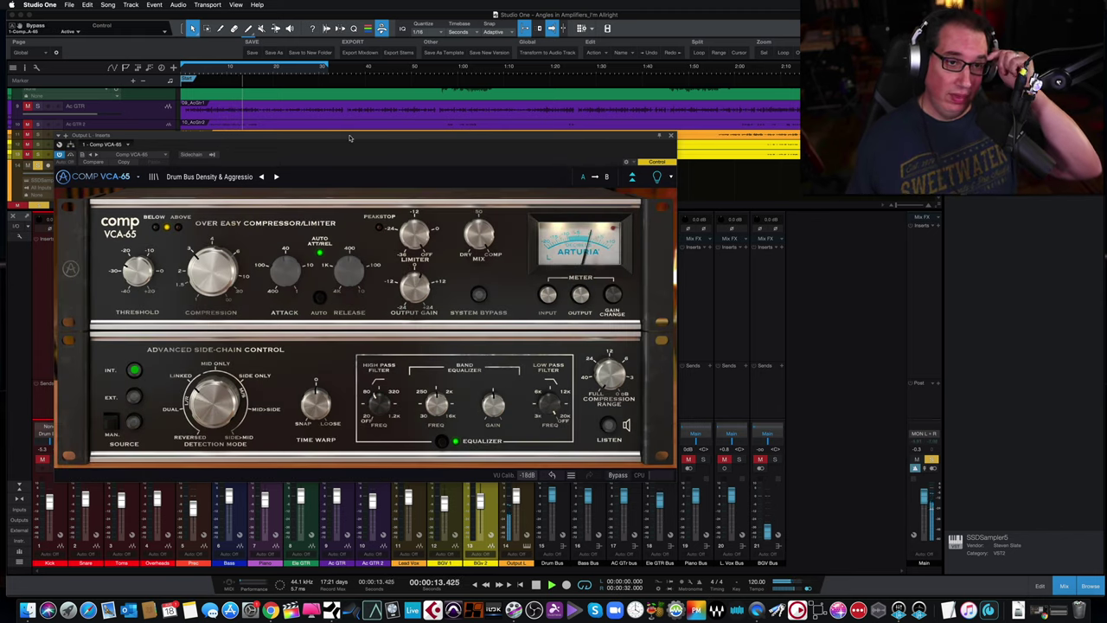
Lower the side-chain HP Filter from 59.6 Hz down to 43.7 Hz
left_click_drag(349, 138, 364, 134)
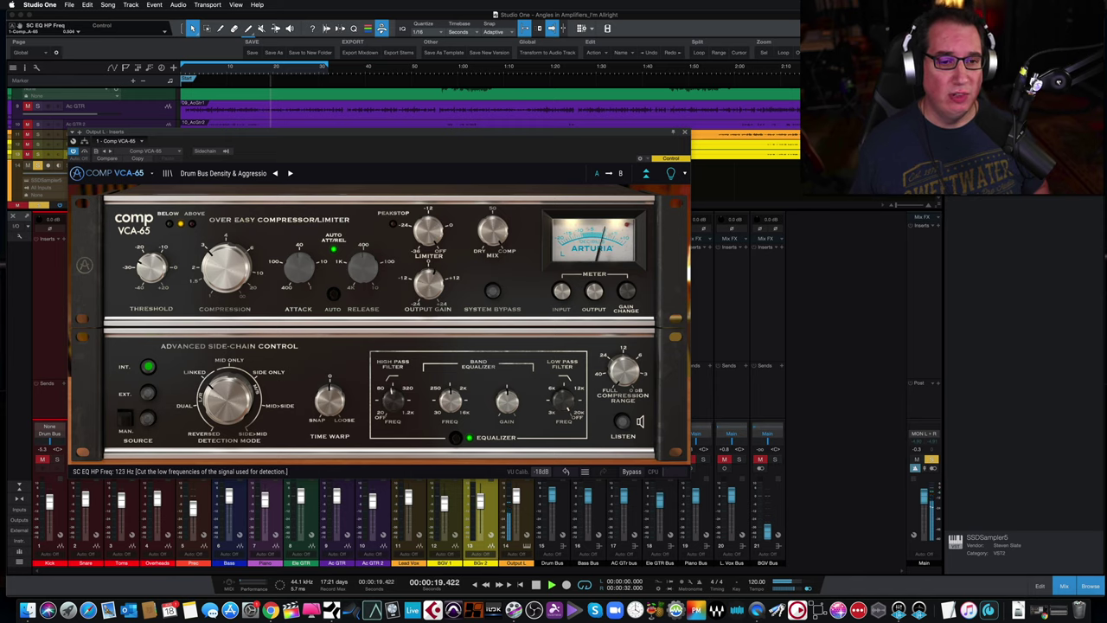
left_click_drag(394, 400, 394, 433)
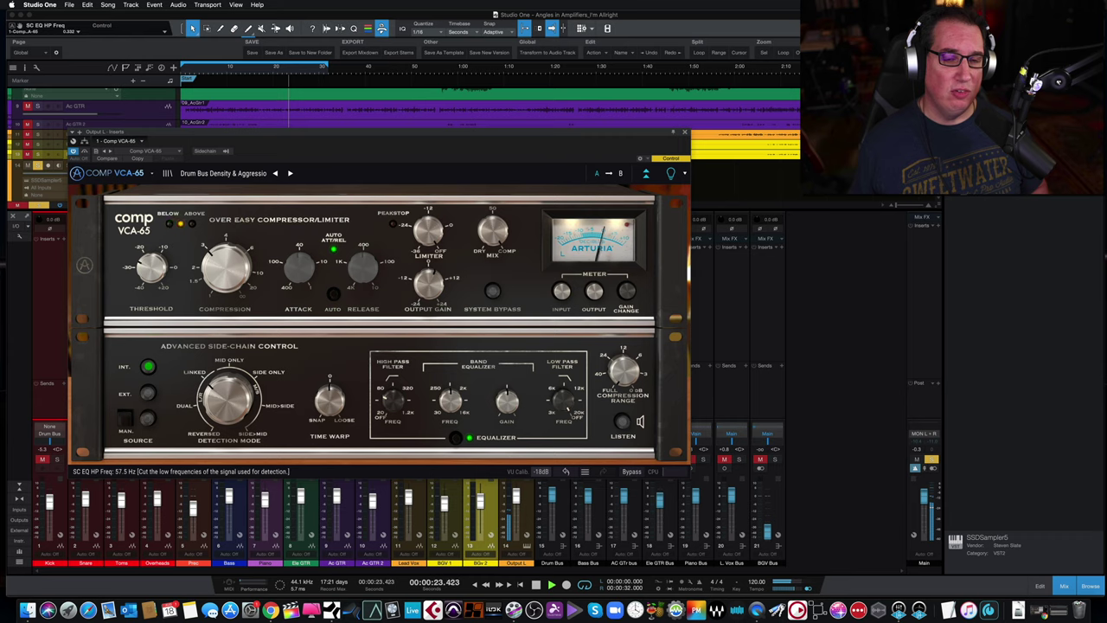
left_click_drag(393, 432, 393, 444)
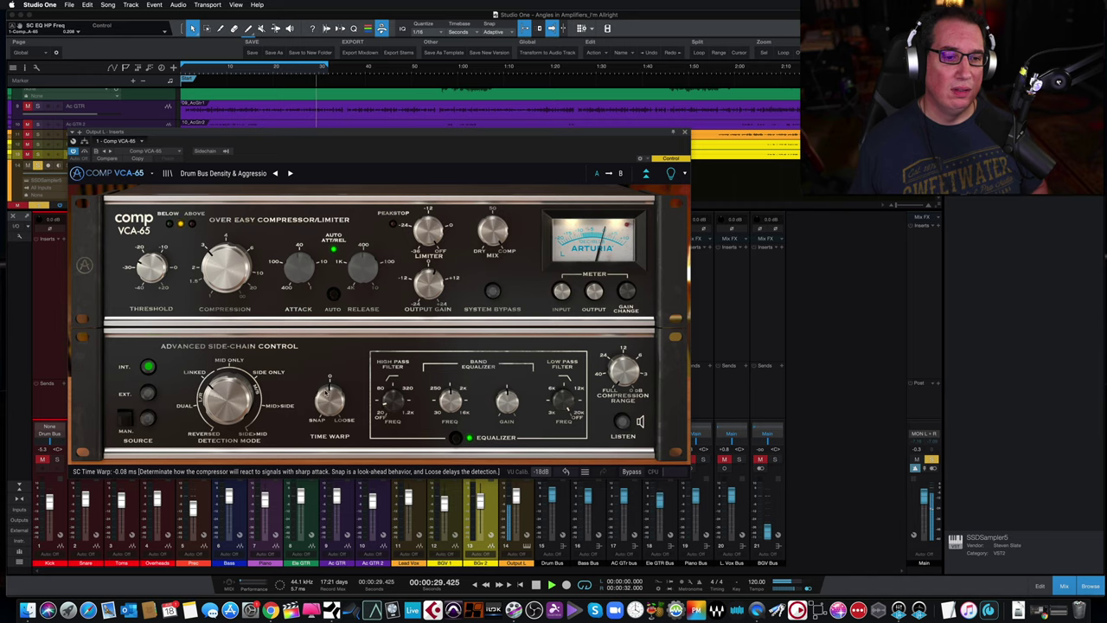
Set the side-chain Time Warp to about 0.08 ms and bypass the compressor
double_click(327, 394)
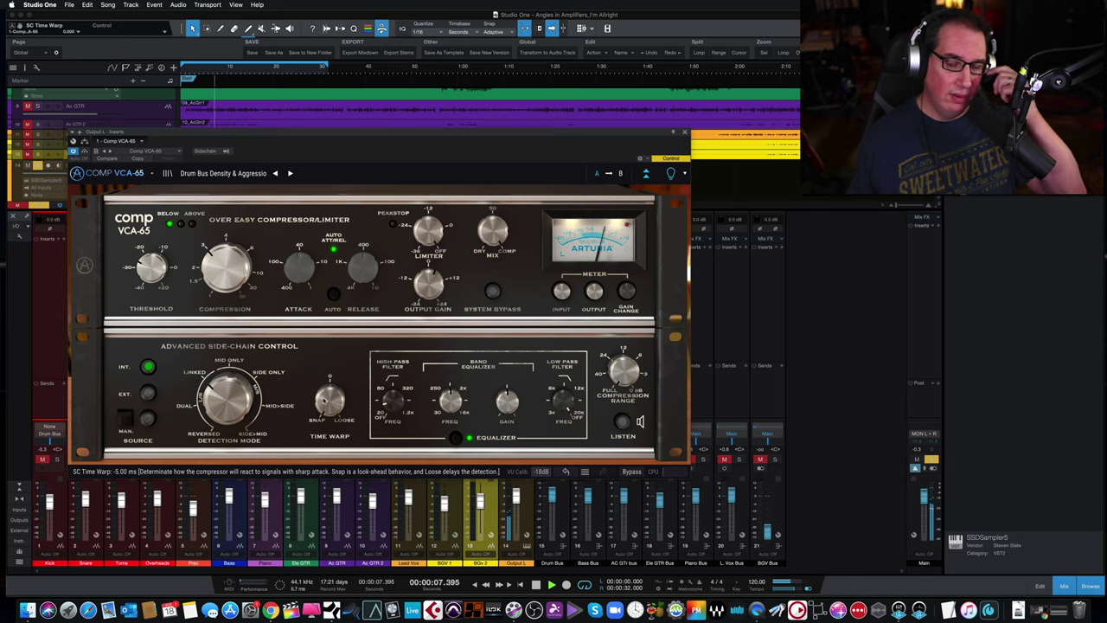
left_click_drag(326, 399, 326, 369)
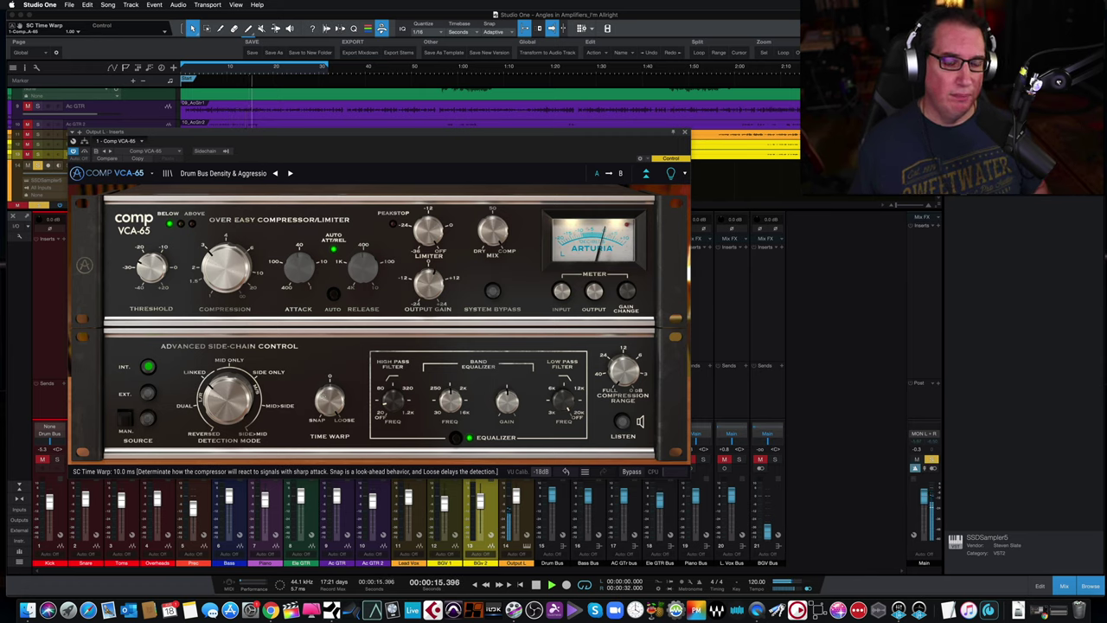
left_click_drag(329, 389, 329, 400)
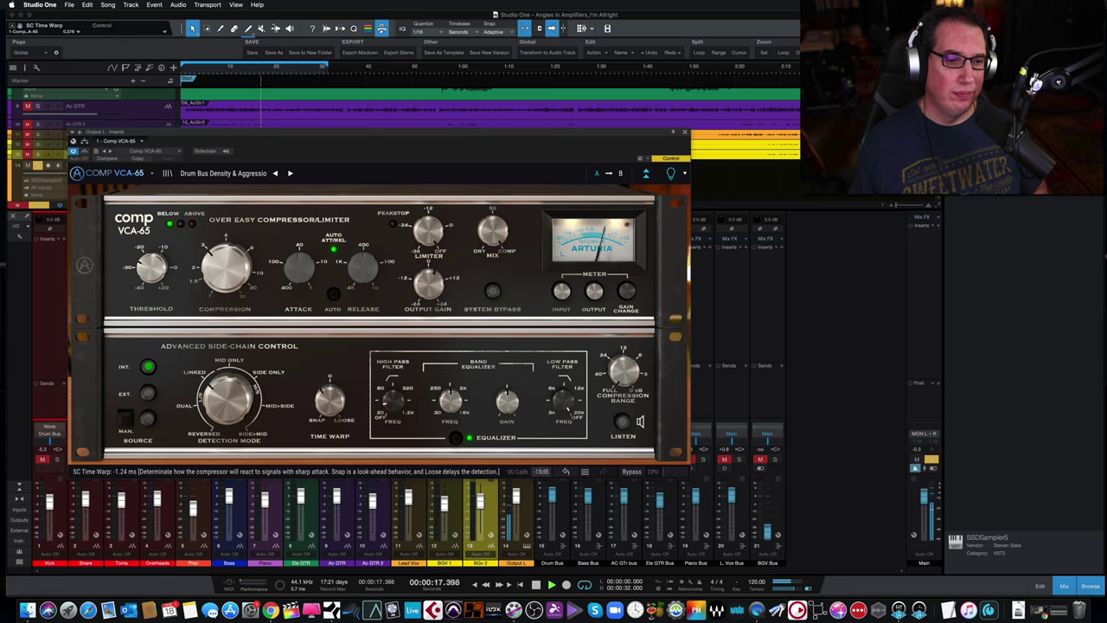
left_click_drag(329, 399, 329, 397)
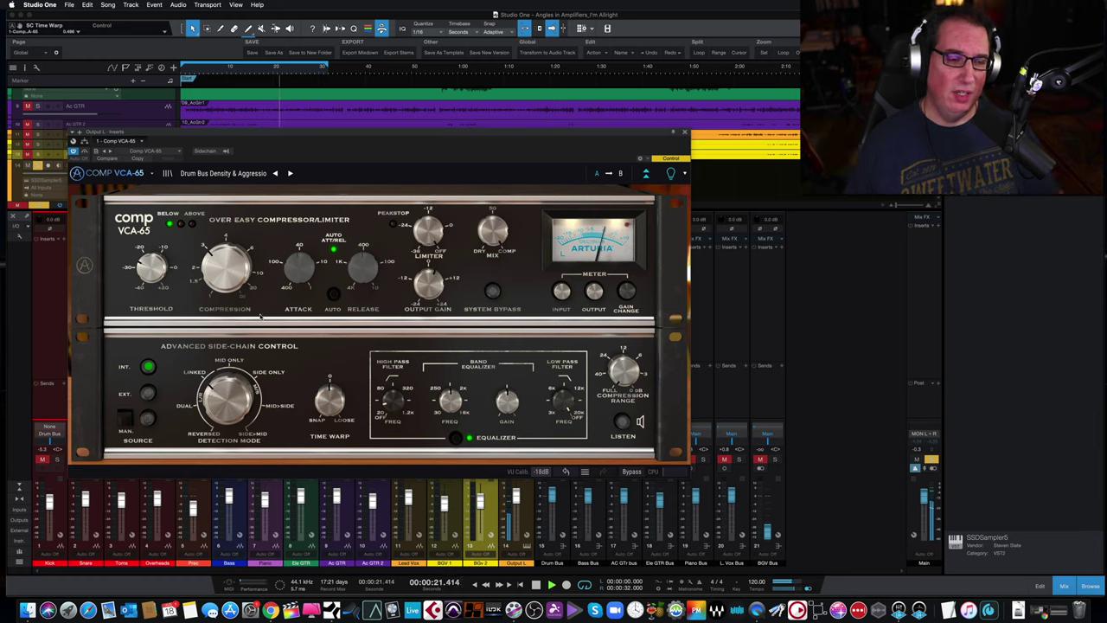
left_click(84, 151)
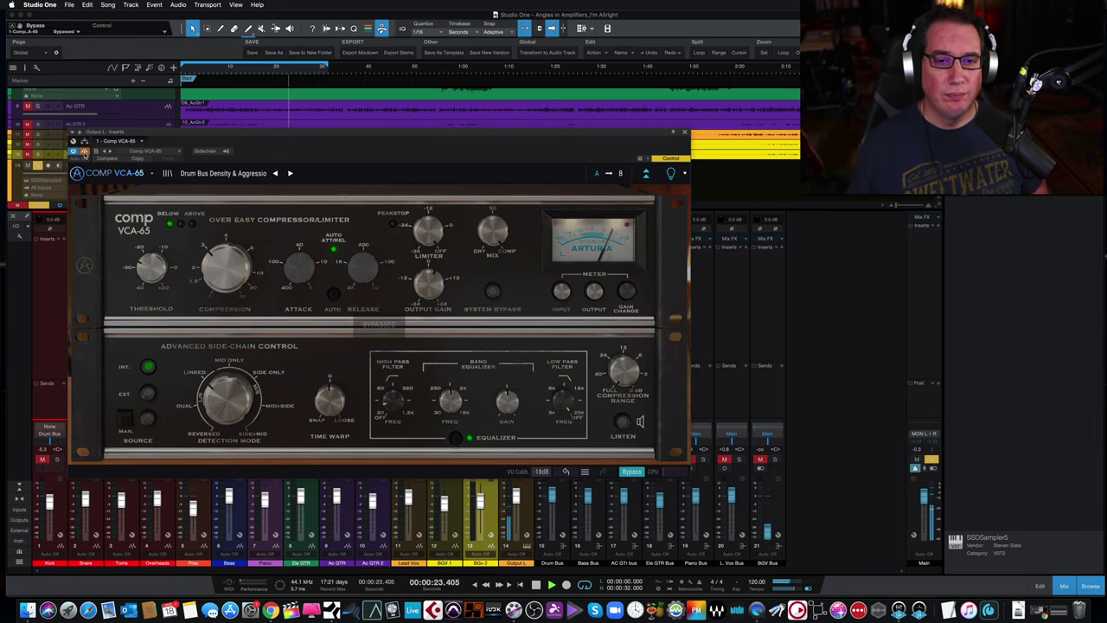
Re-enable the compressor, set Compression to 5.56 and Threshold to -17.9 dB
left_click(84, 152)
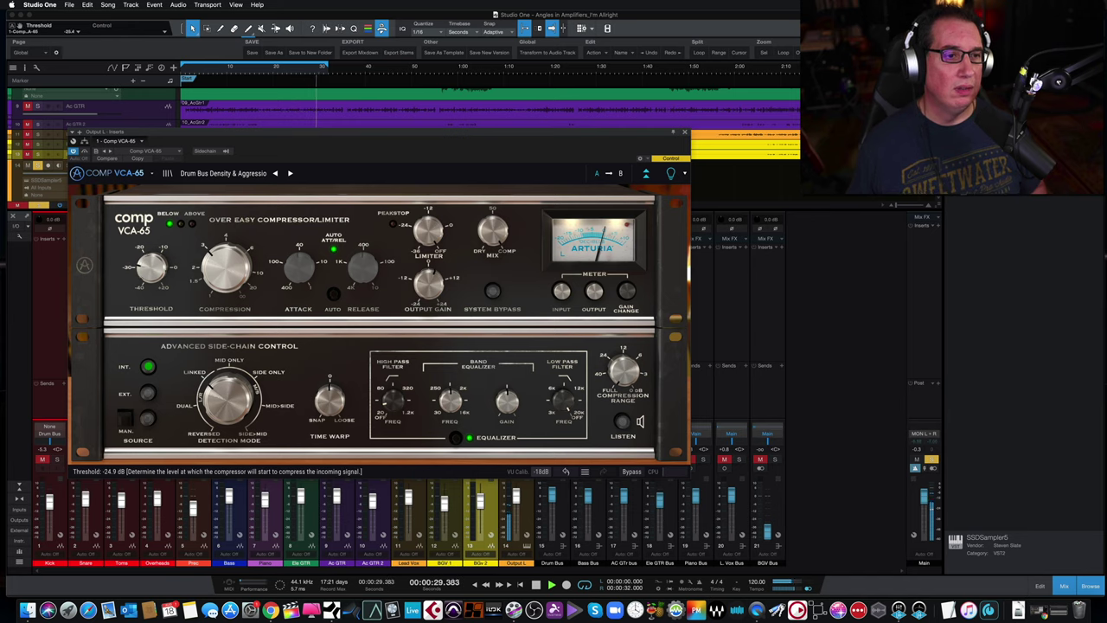
left_click_drag(152, 270, 151, 251)
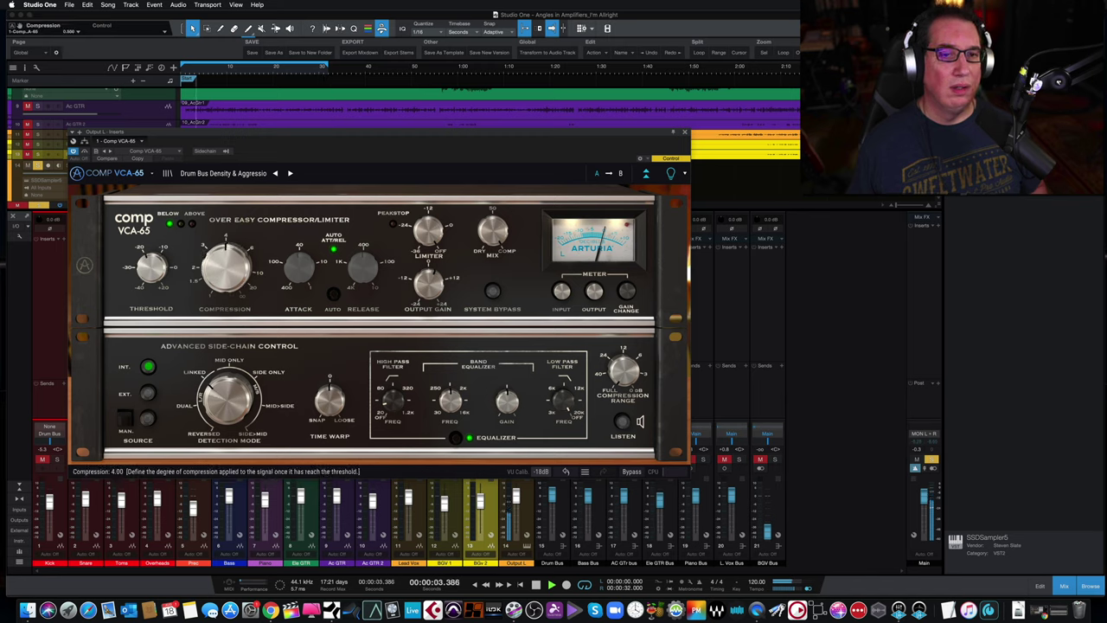
left_click_drag(225, 269, 225, 258)
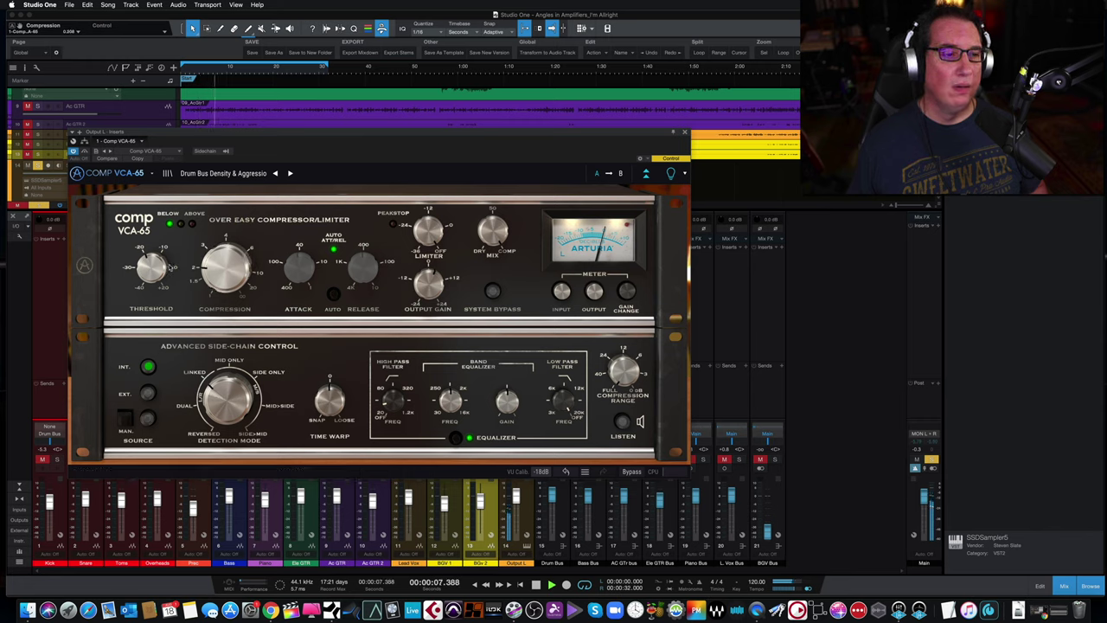
left_click_drag(153, 266, 152, 281)
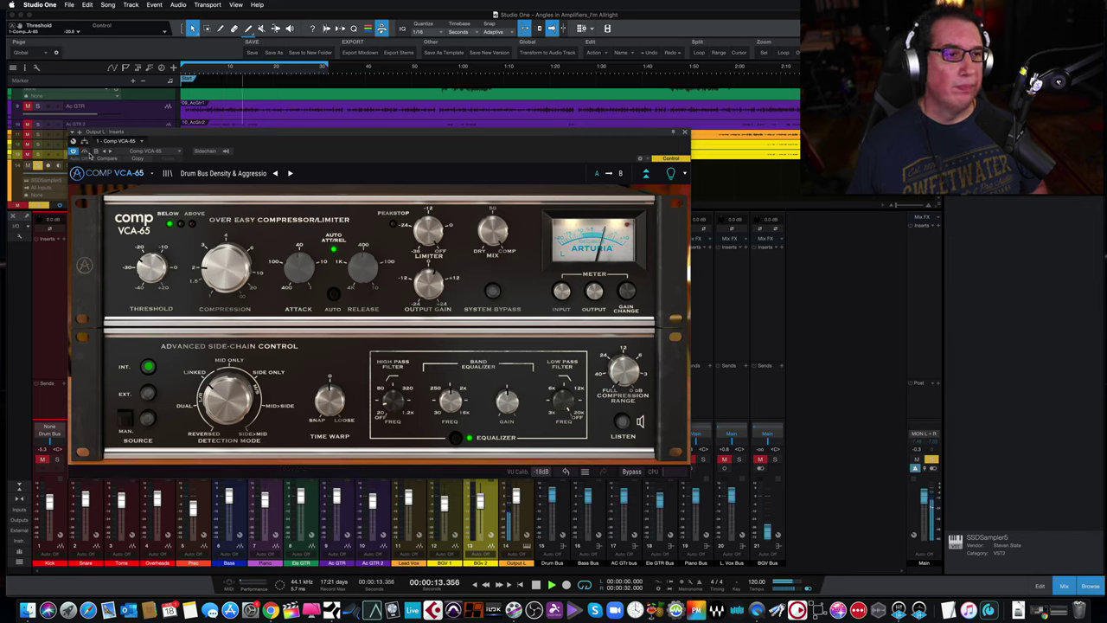
Compare the compressed sound with bypass twice, leaving the compressor active
left_click(85, 152)
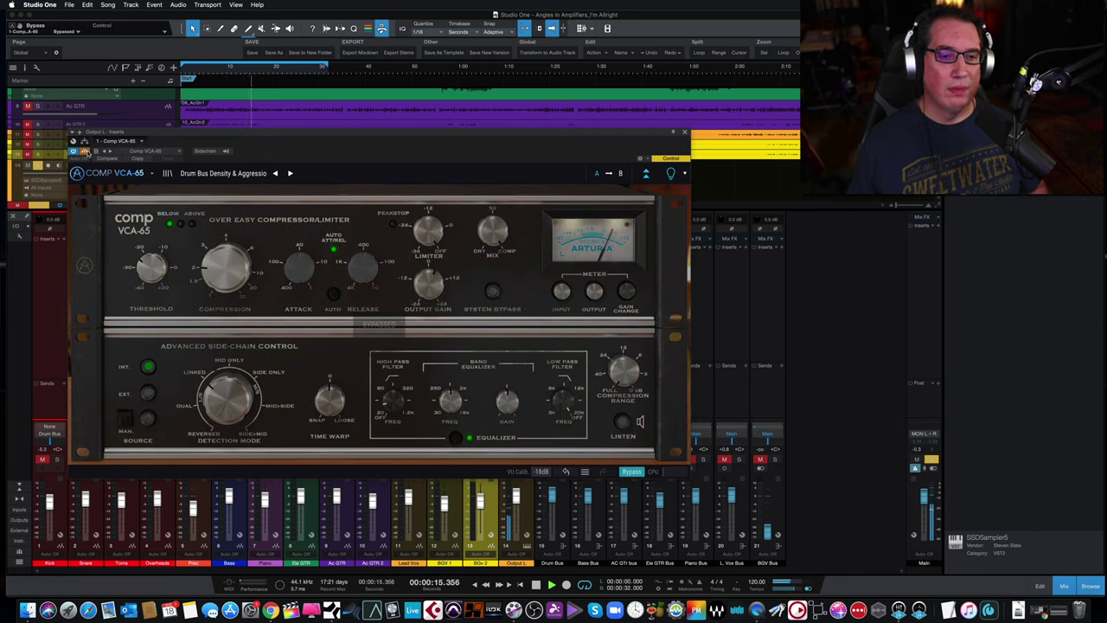
left_click(85, 151)
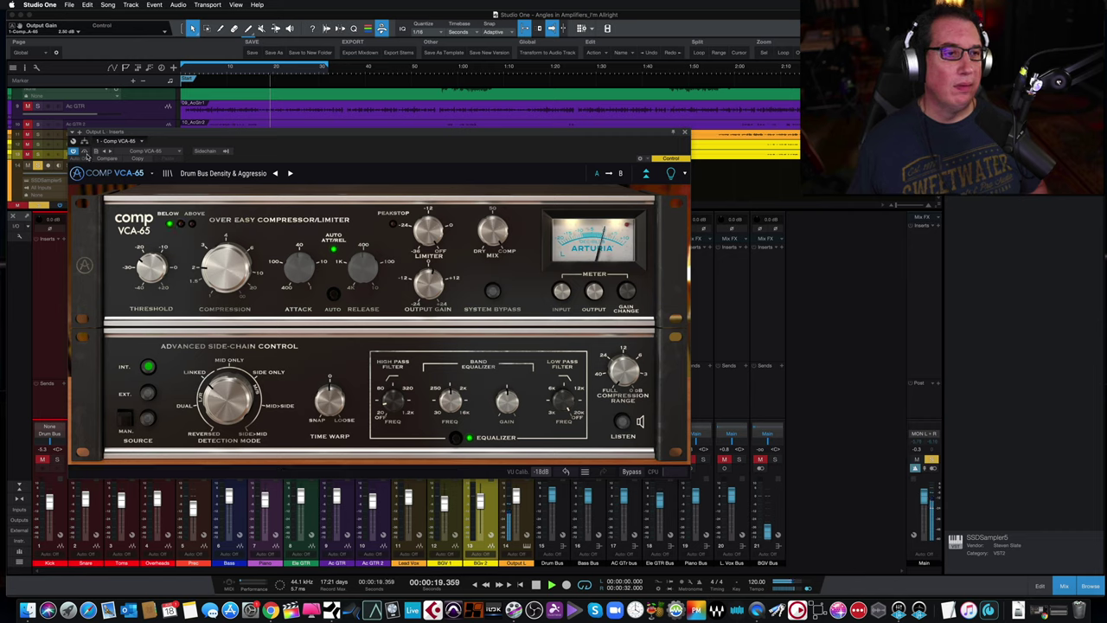
left_click(85, 152)
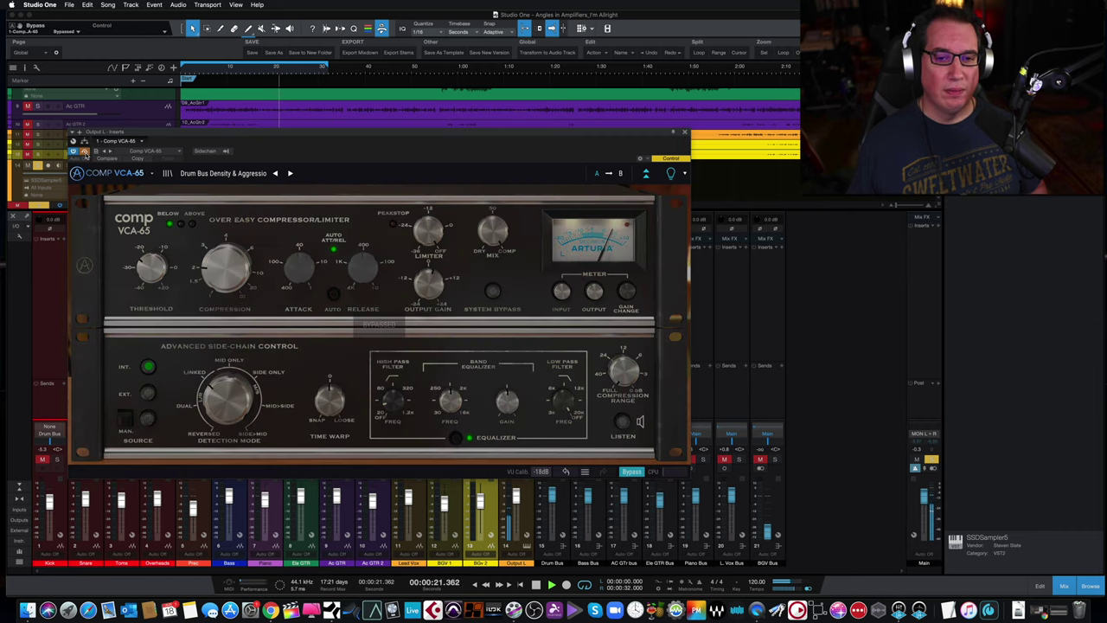
left_click(85, 152)
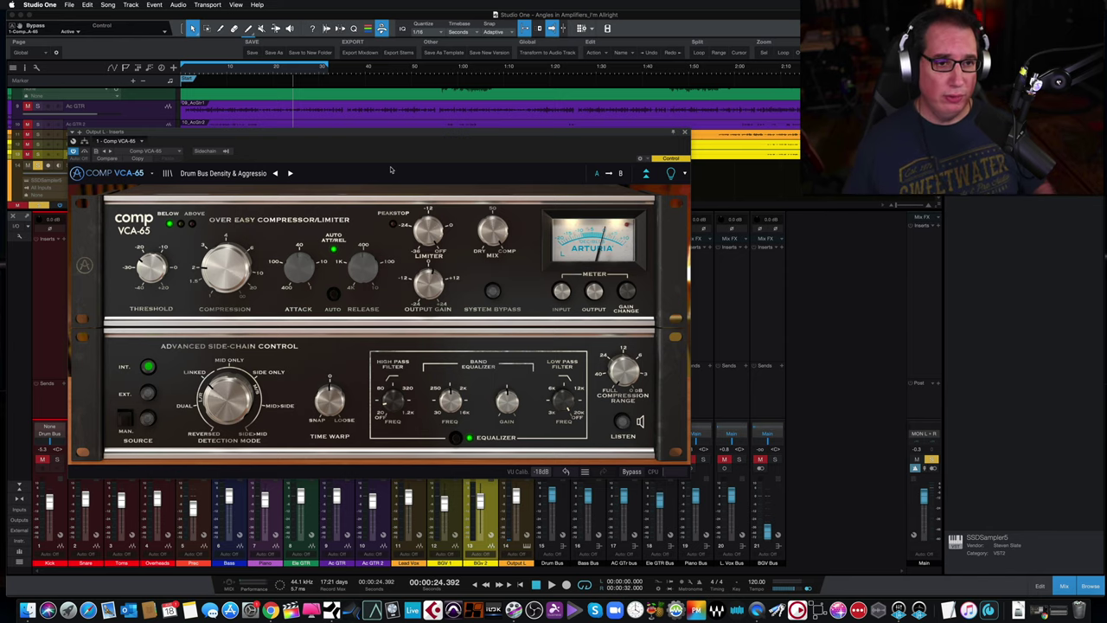
left_click_drag(355, 135, 347, 121)
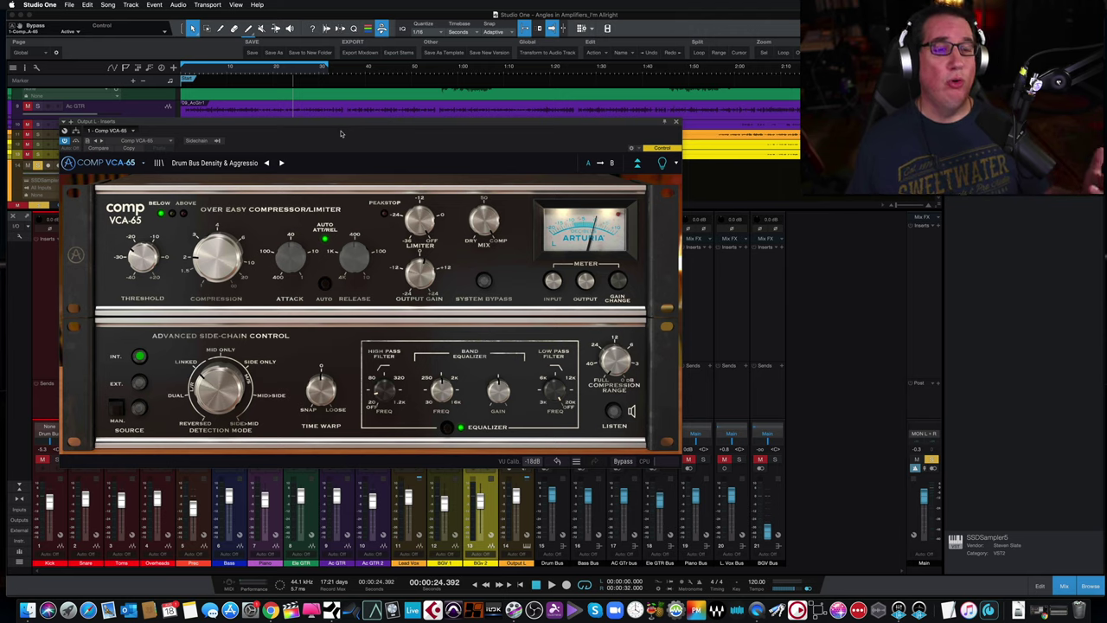
left_click_drag(341, 128, 344, 127)
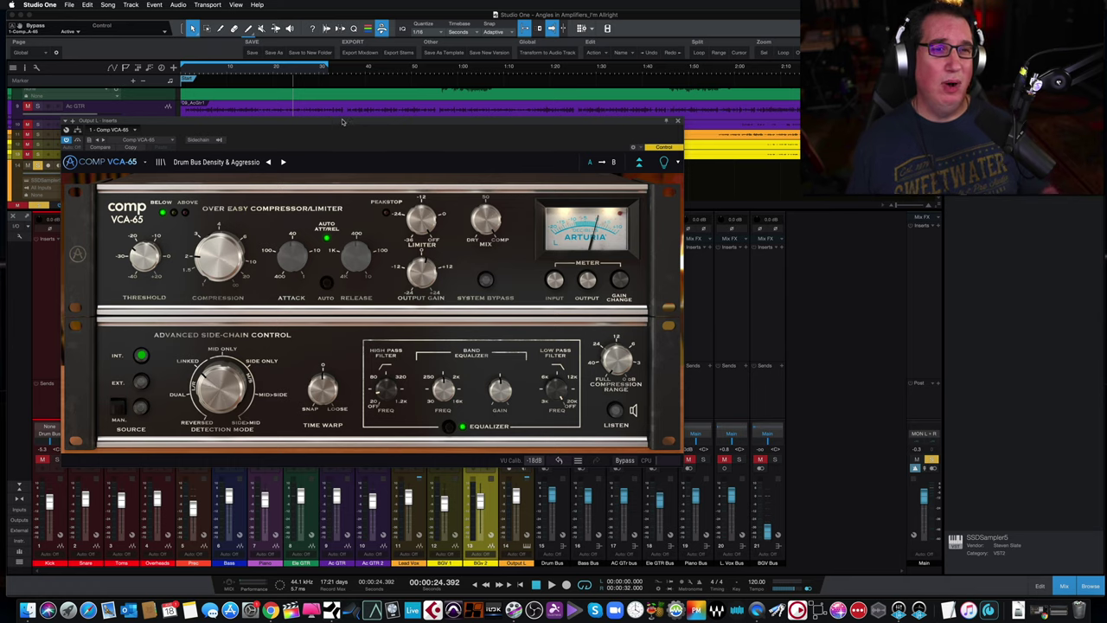
left_click_drag(342, 123, 343, 119)
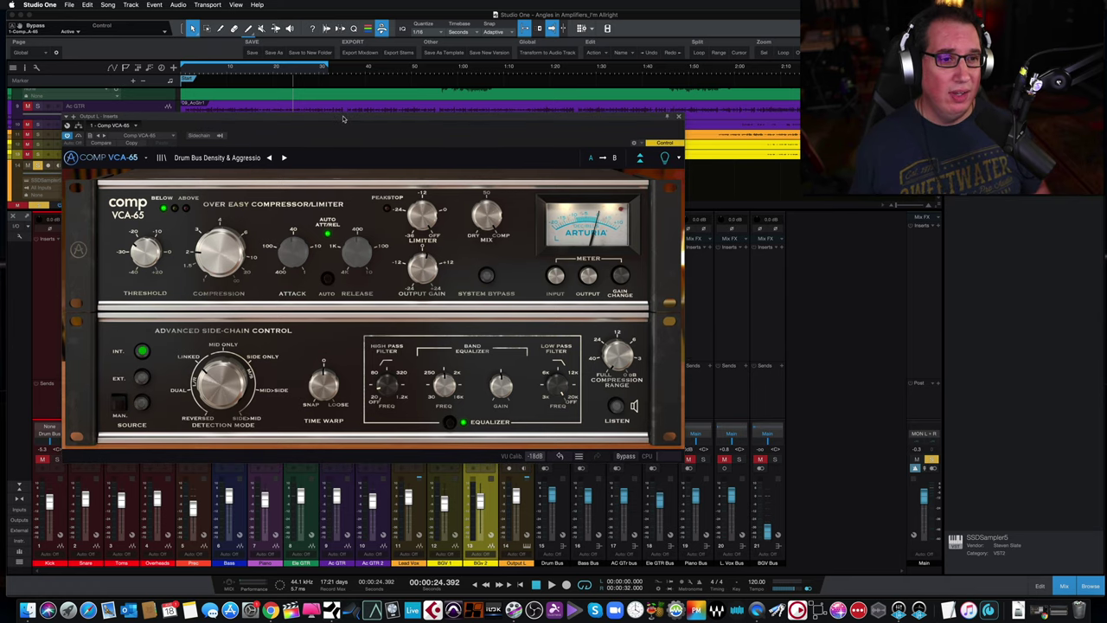